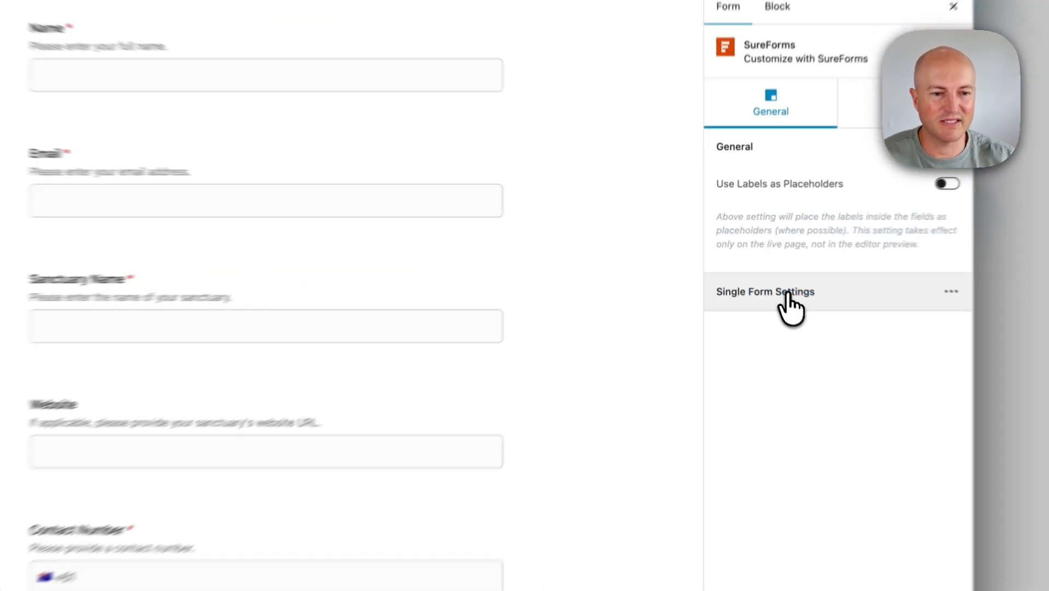
- Add a new Webhooks integration from the form's Integrations settings
click(763, 264)
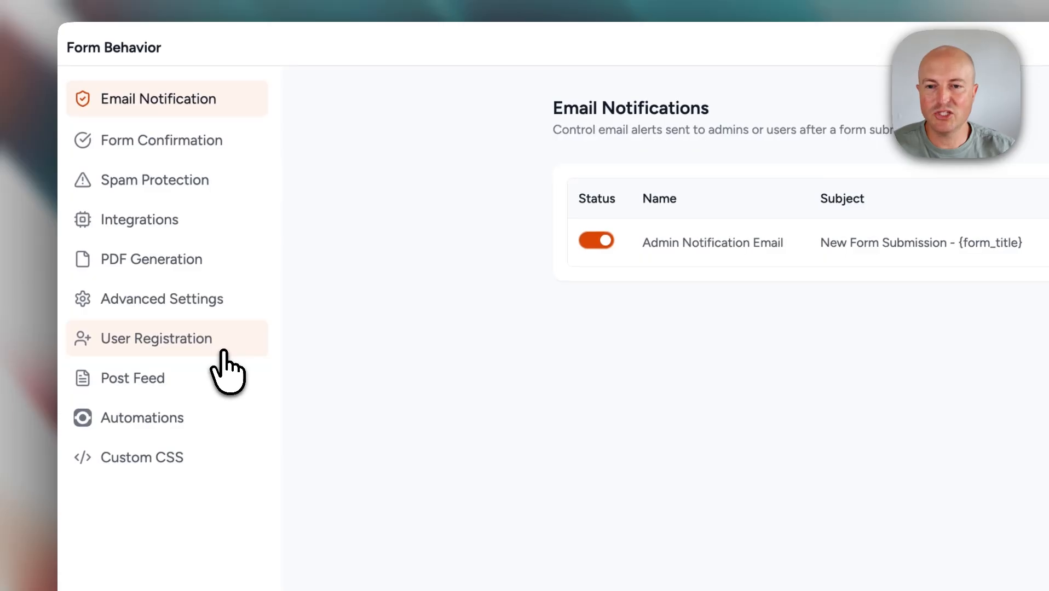
click(213, 214)
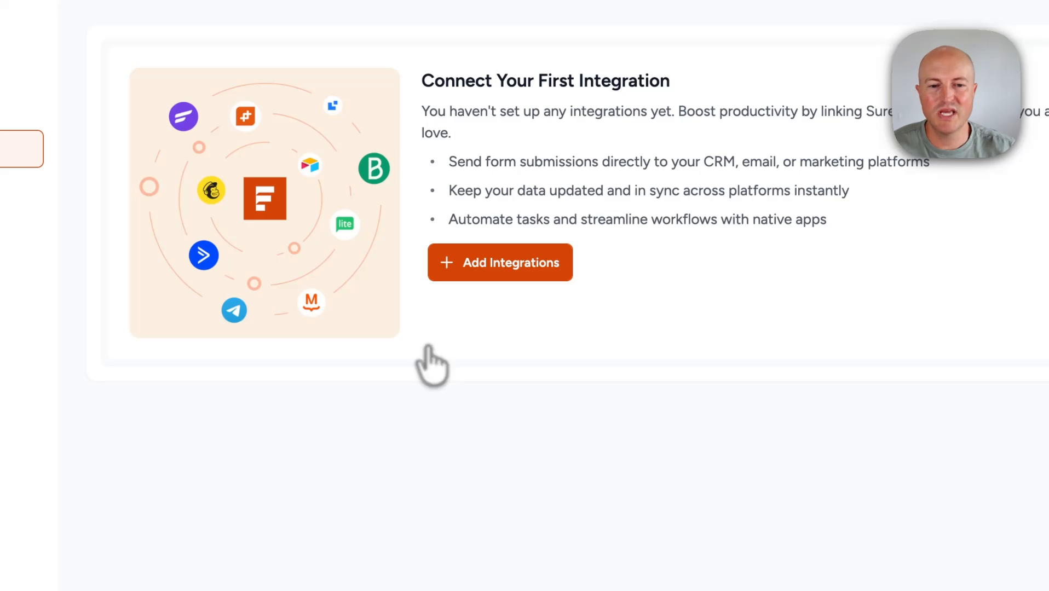
click(505, 272)
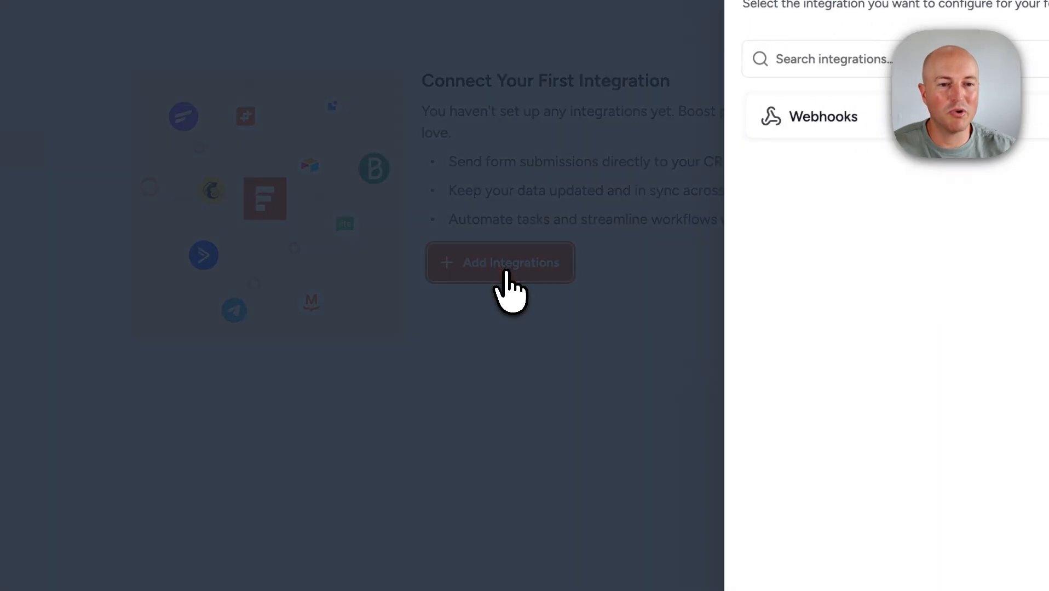
click(953, 239)
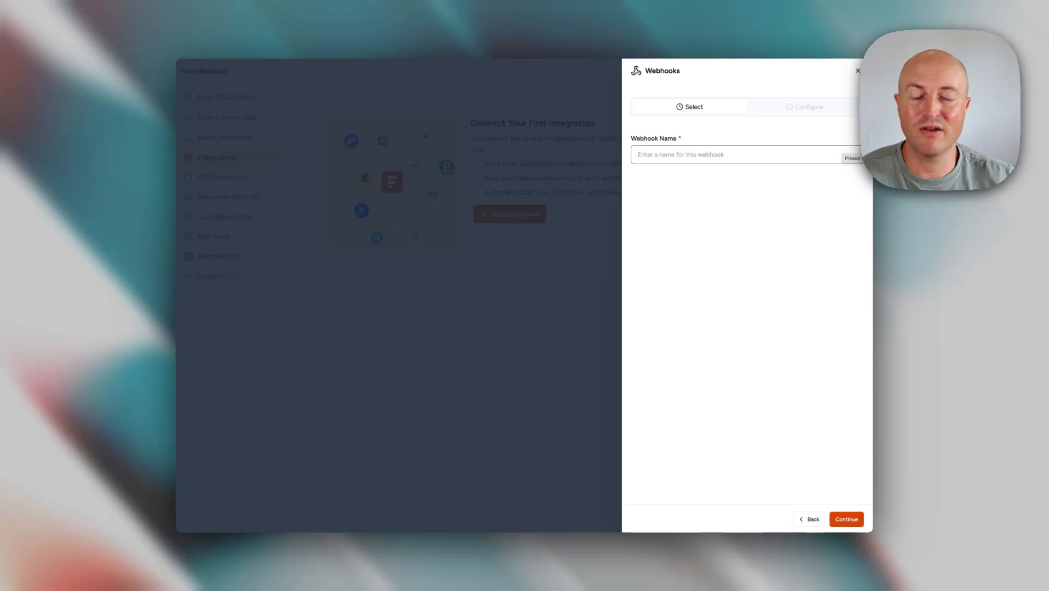
- Name the webhook 'Make.com' and continue to its configuration
click(790, 158)
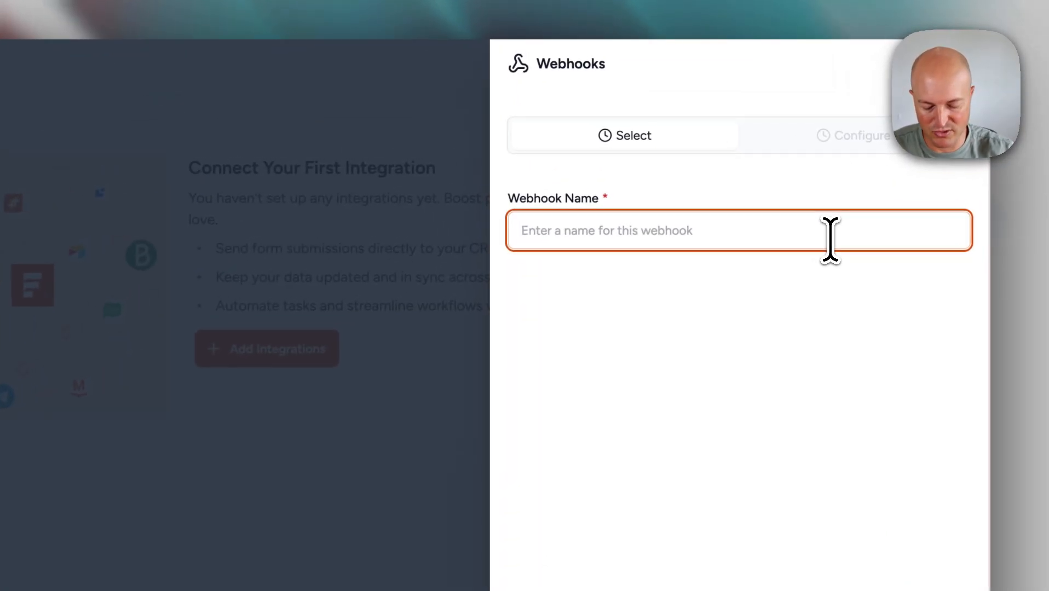
text(Make.c)
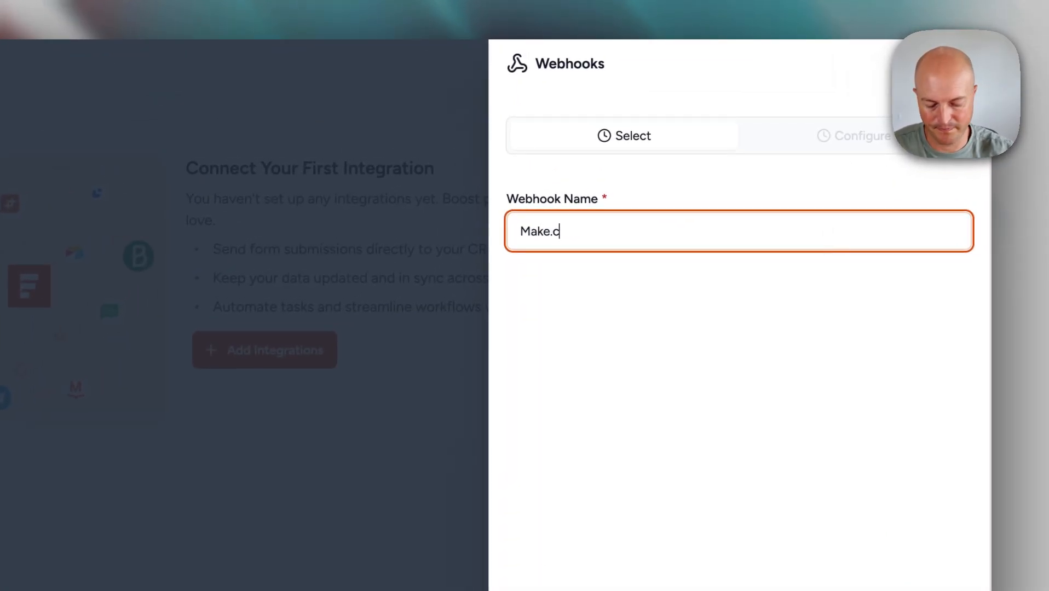
text(om)
click(942, 556)
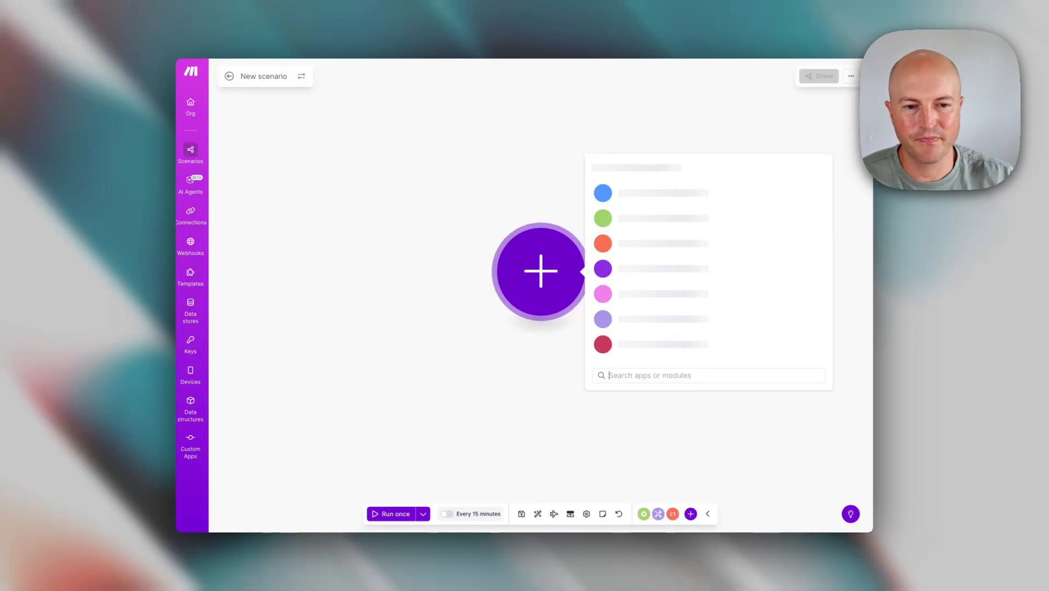
- Add a Webhooks Custom webhook trigger as the scenario's first module
text(webhook)
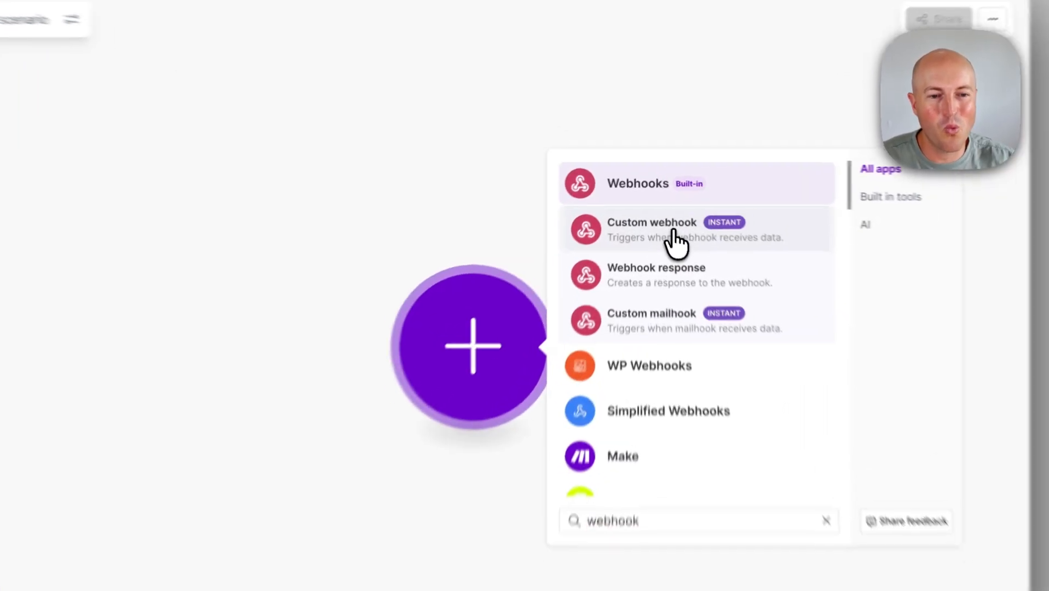
click(660, 210)
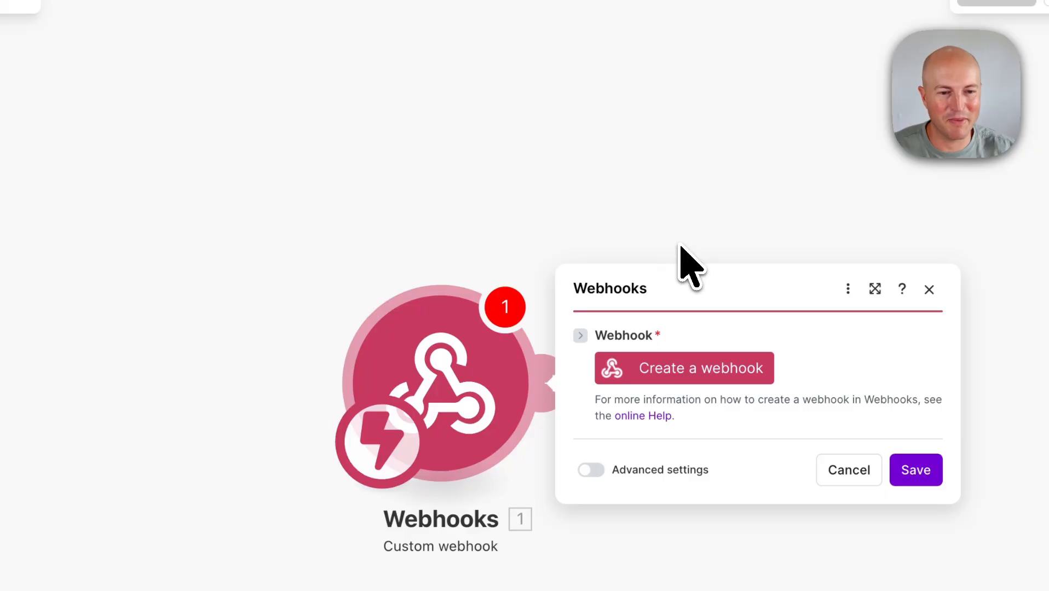
click(685, 364)
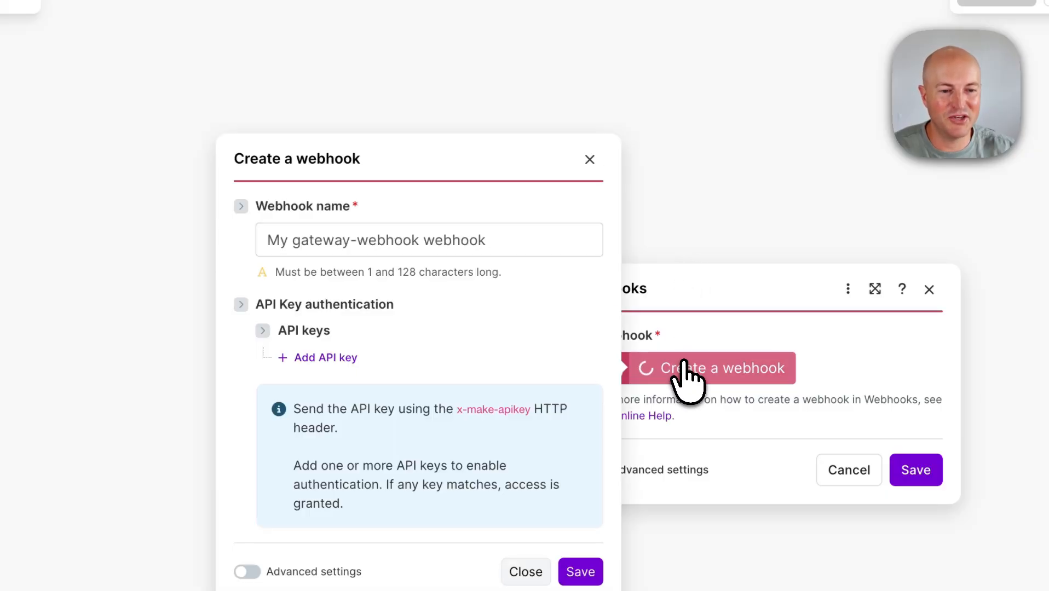
- Create the webhook 'SureForms - In Person Registration Form', copy its address and save the module
triple_click(484, 233)
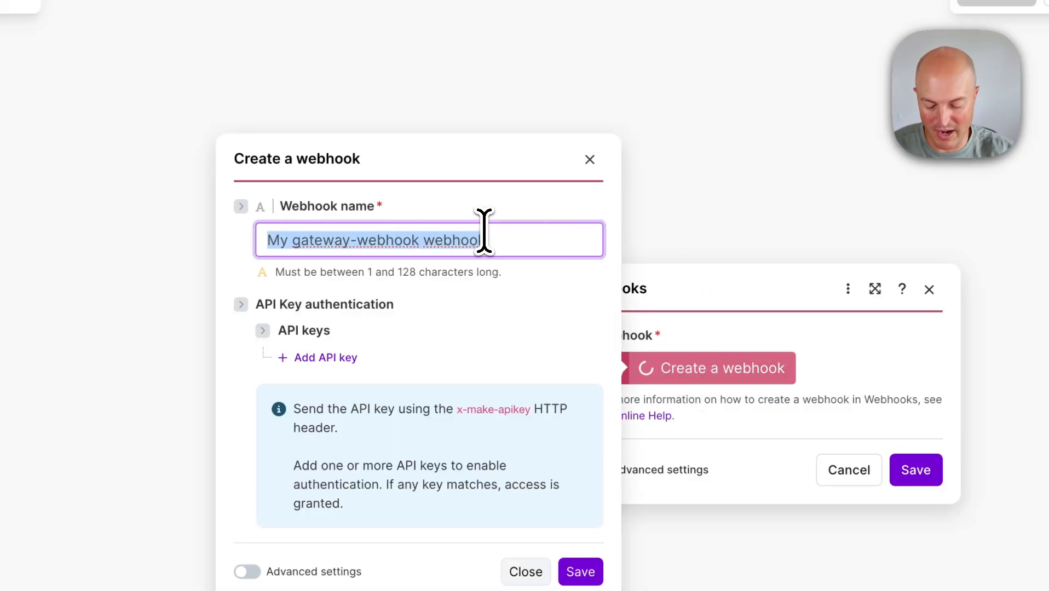
text(SureForm)
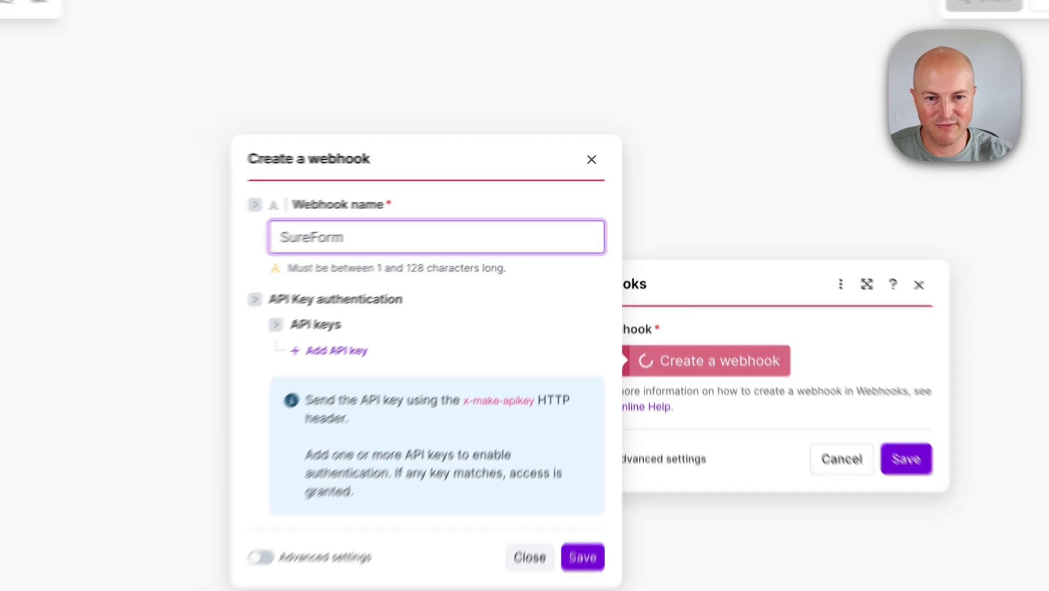
text(s -)
text( I)
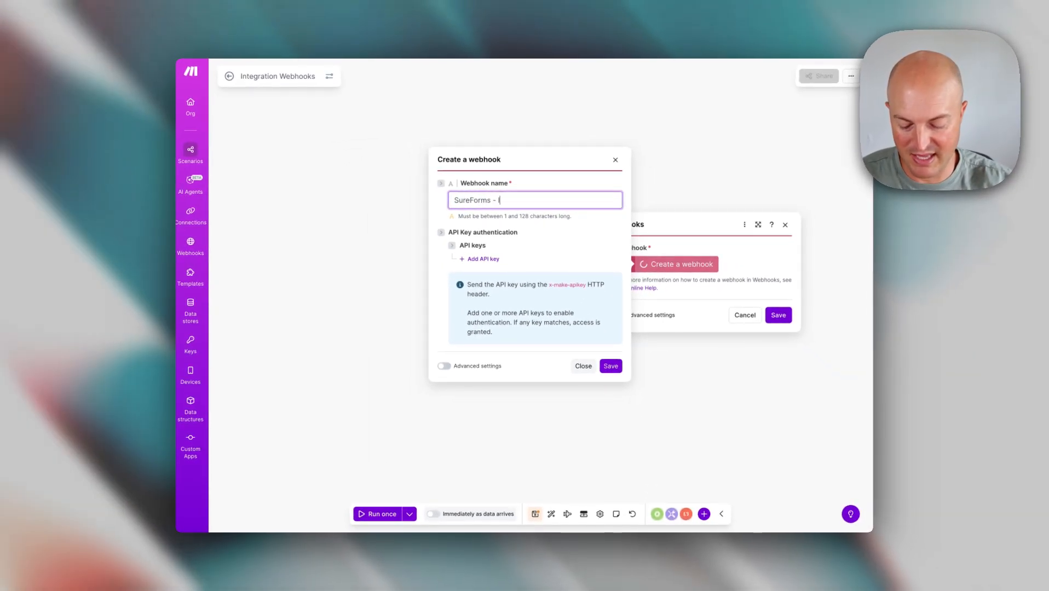
text(n PErson Form)
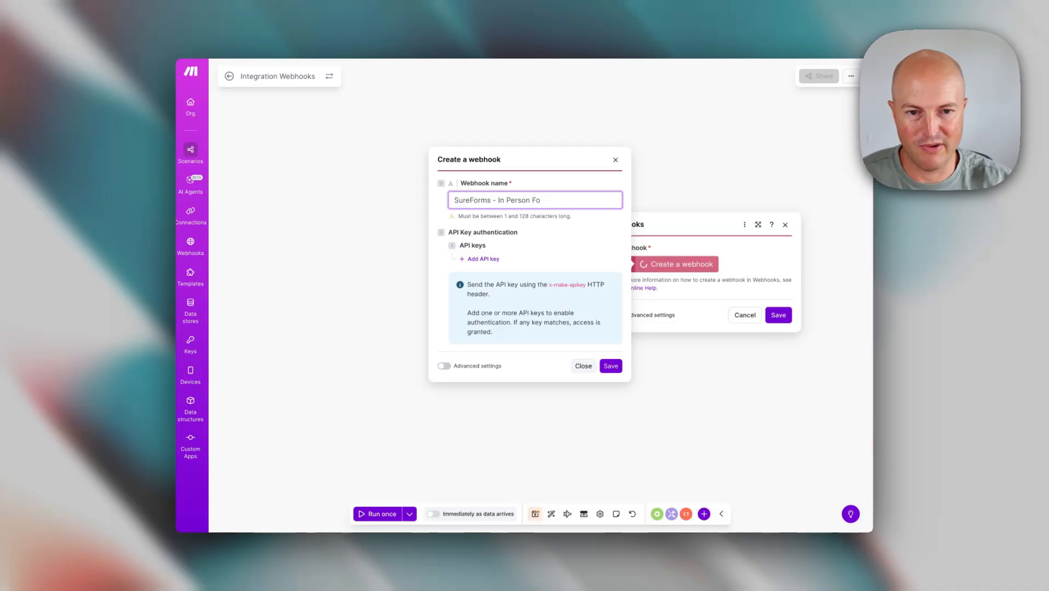
key(BackSpace)
key(BackSpace)
text(Registr)
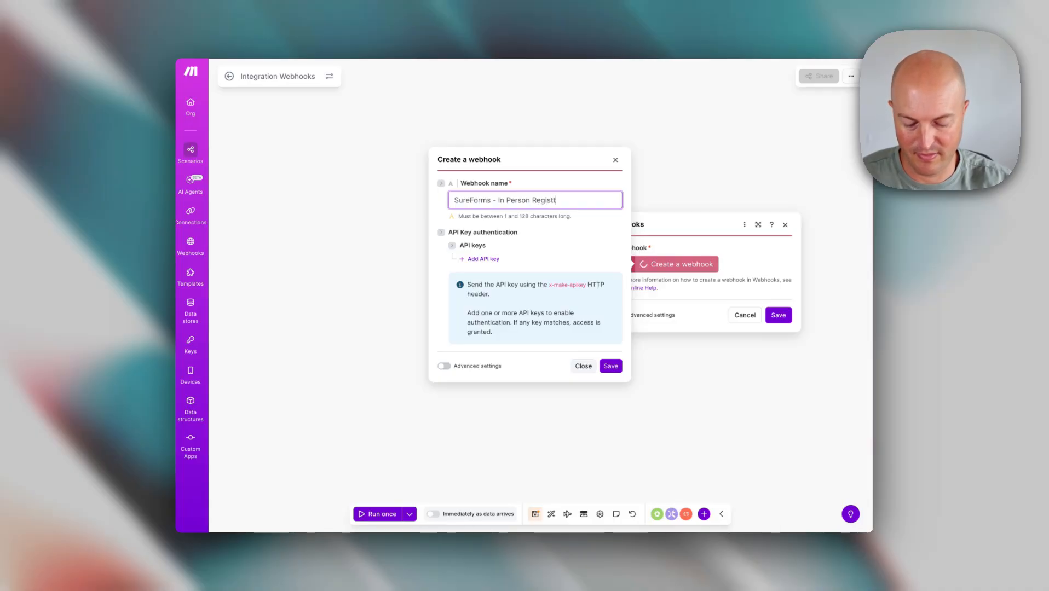
text(ation Form)
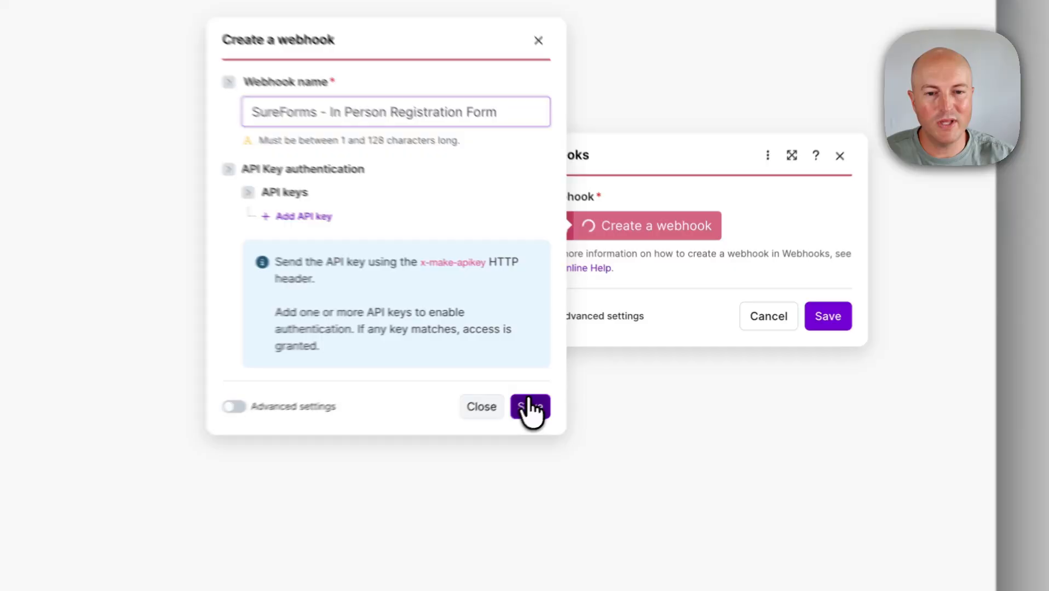
click(611, 366)
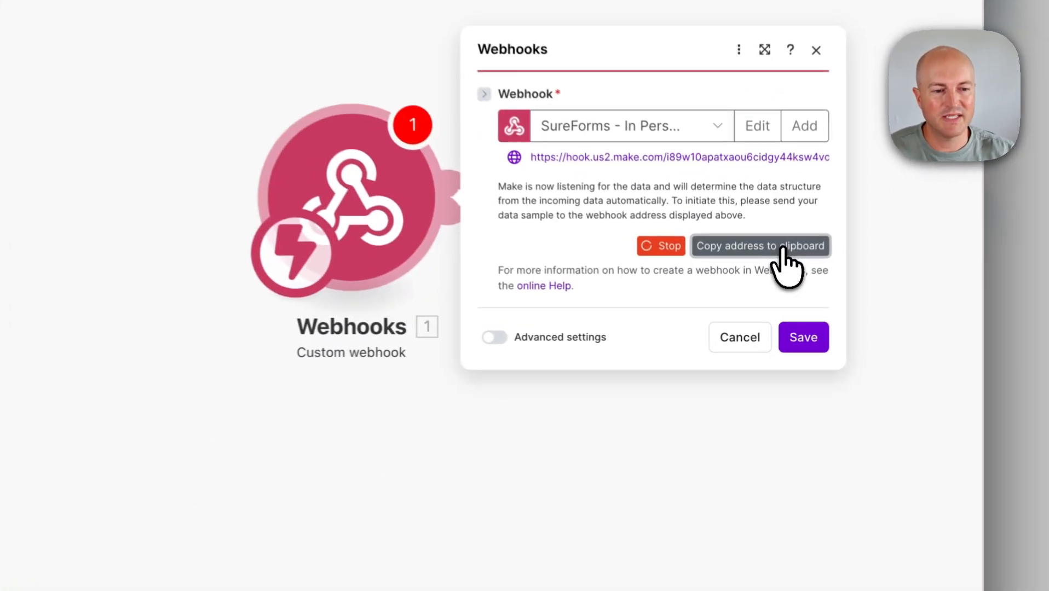
click(782, 250)
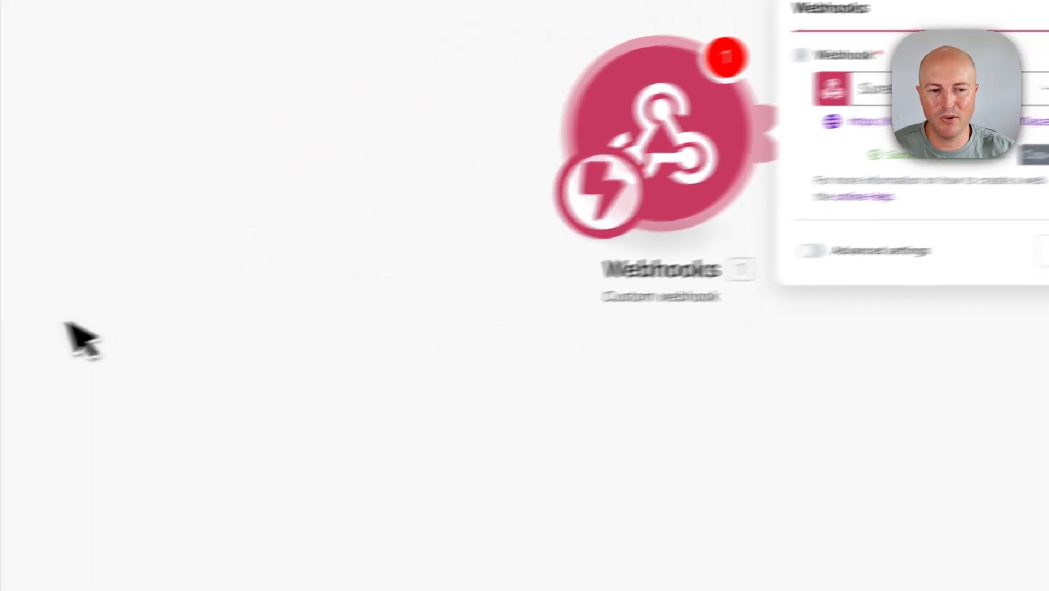
click(830, 287)
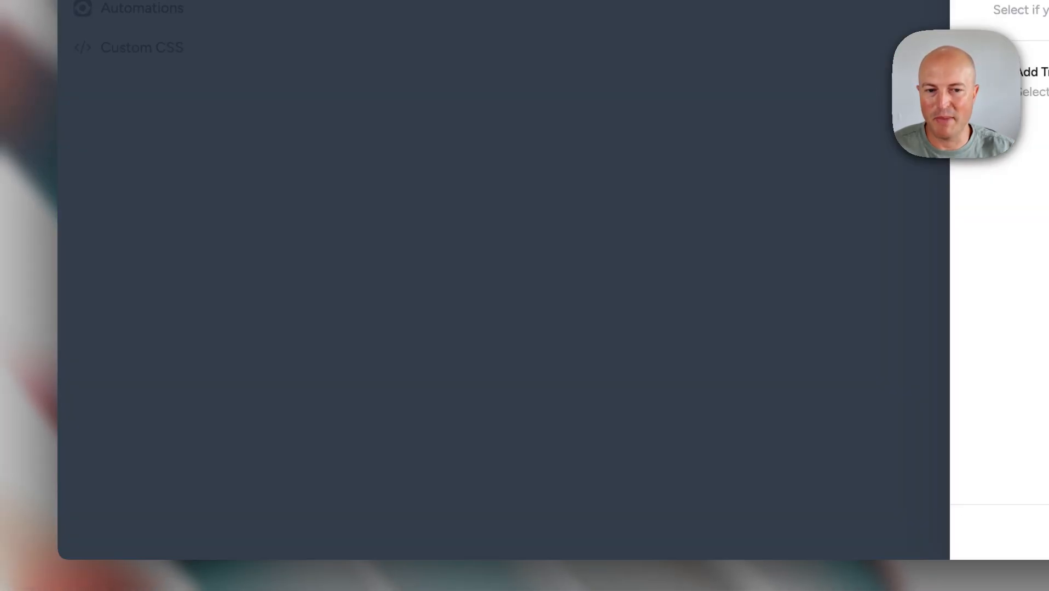
- Paste the Make.com hook address as the Request URL, keeping POST and JSON format
click(672, 213)
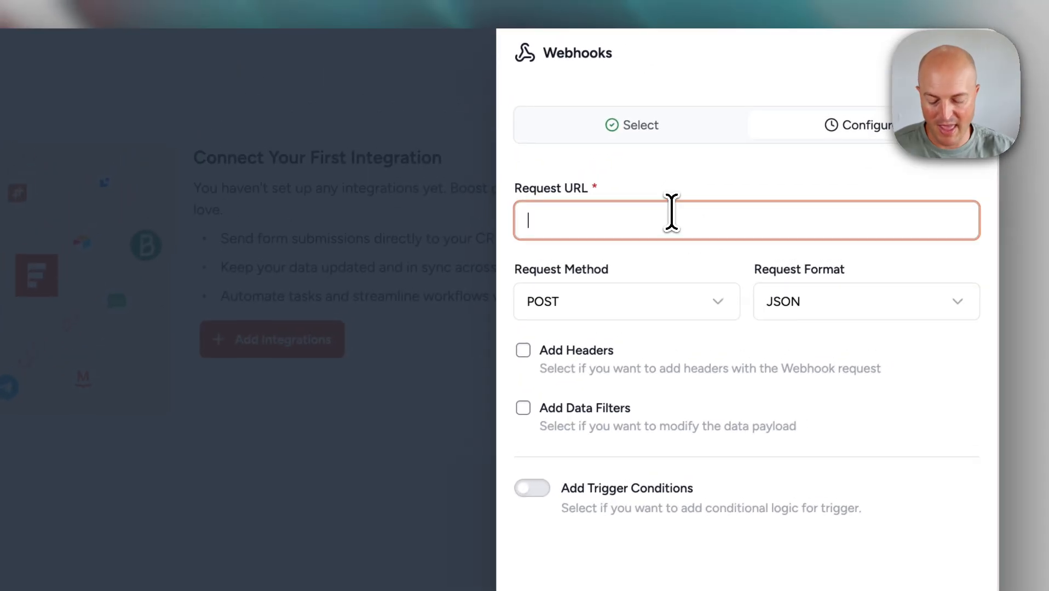
key(super+v)
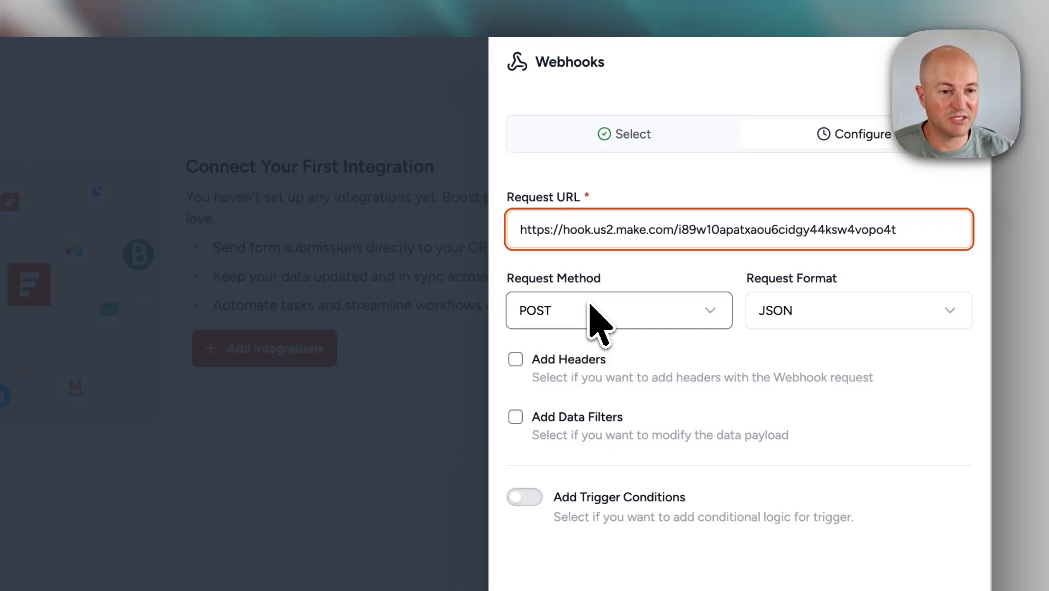
click(859, 310)
click(856, 313)
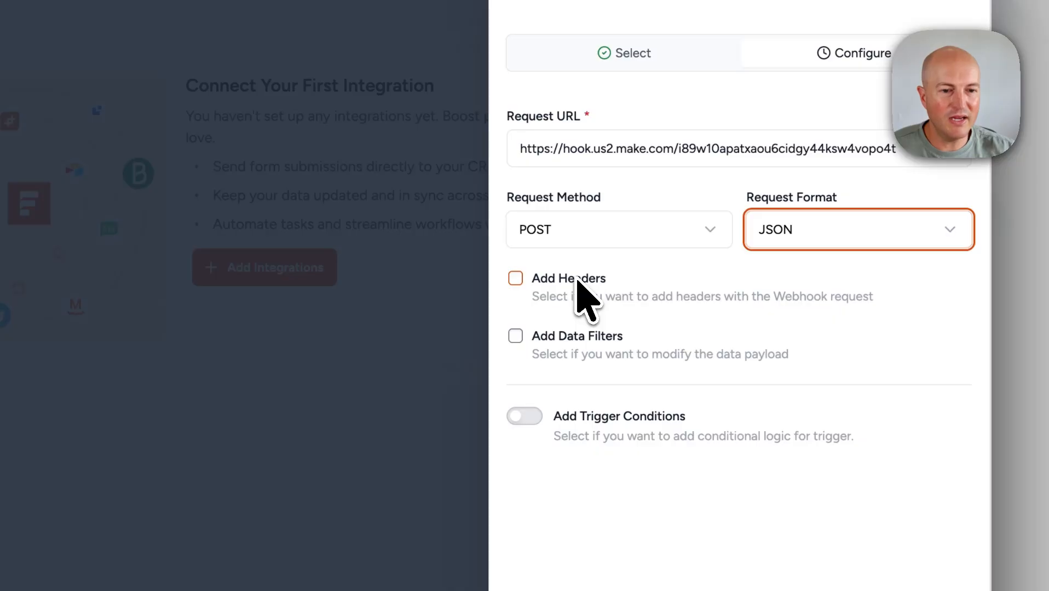
- Enable Add Data Filters and place the cursor in the first key field
click(589, 338)
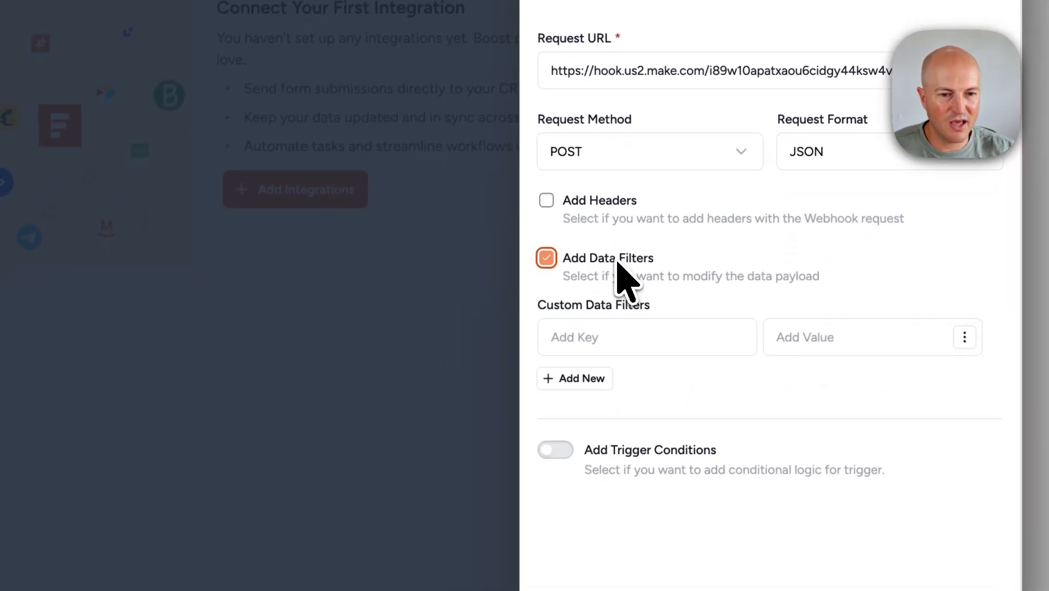
click(587, 338)
click(622, 258)
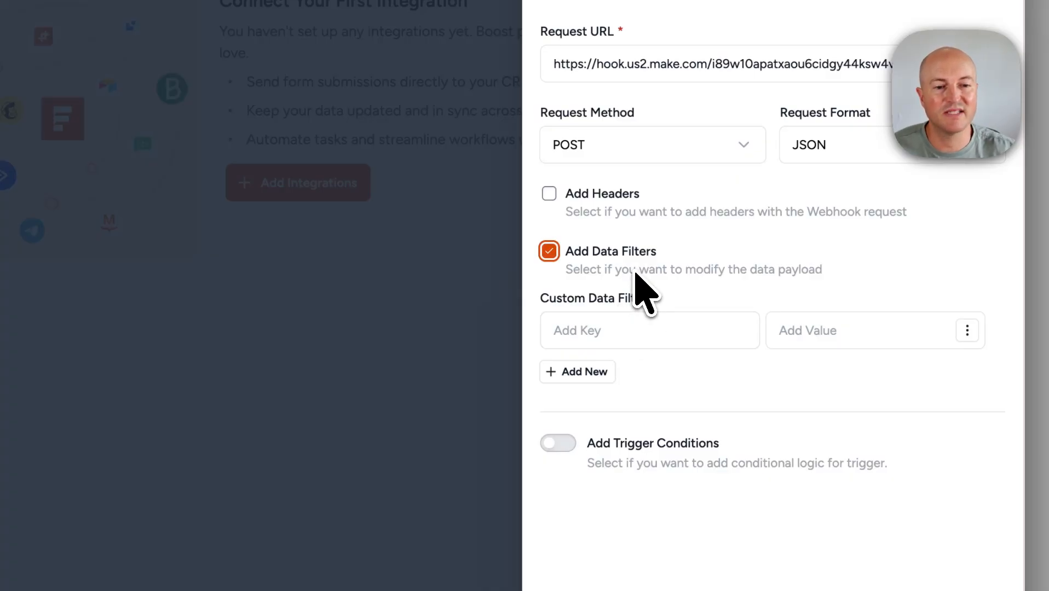
click(631, 334)
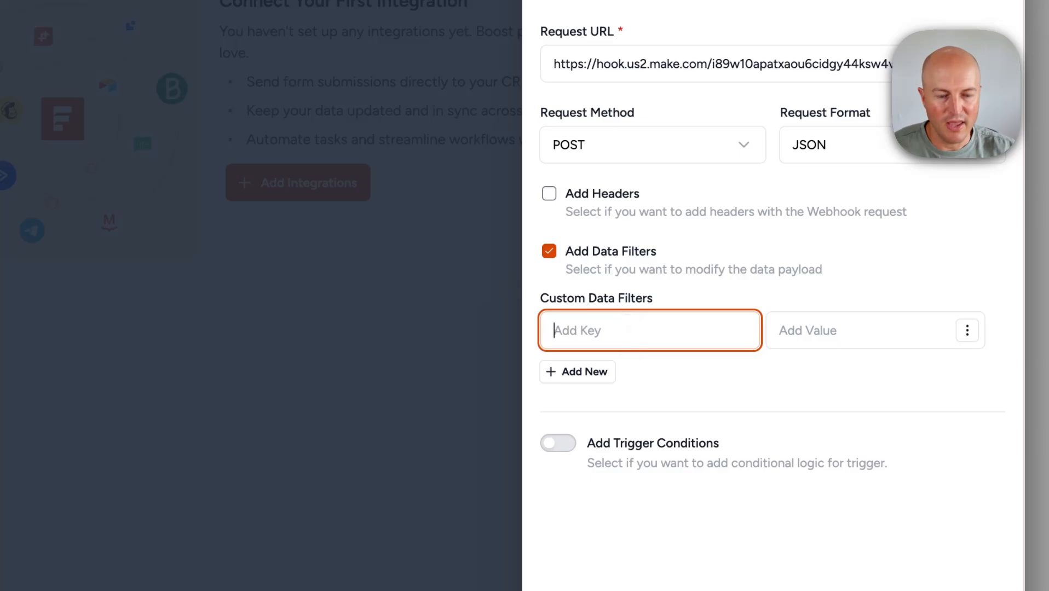
- Add three filter rows with draft keys 'fir', 'last name' and 'email'
text(first name)
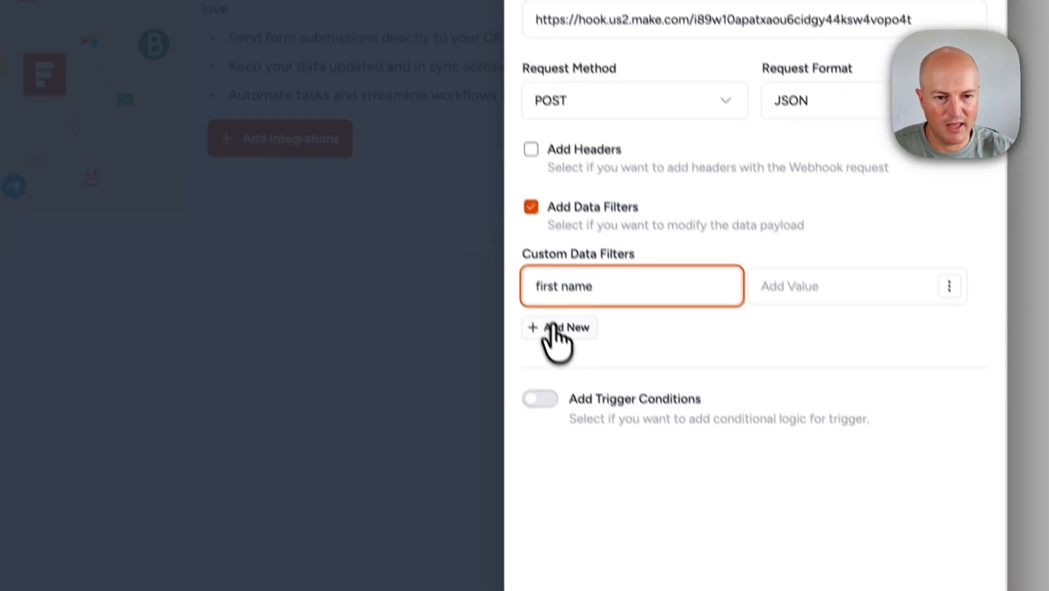
click(574, 371)
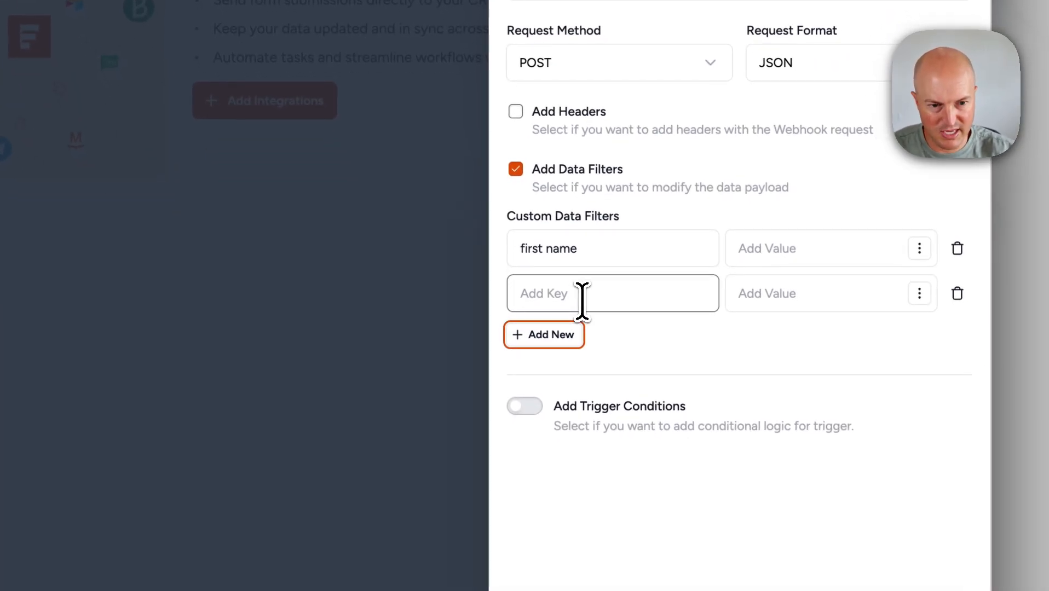
click(616, 383)
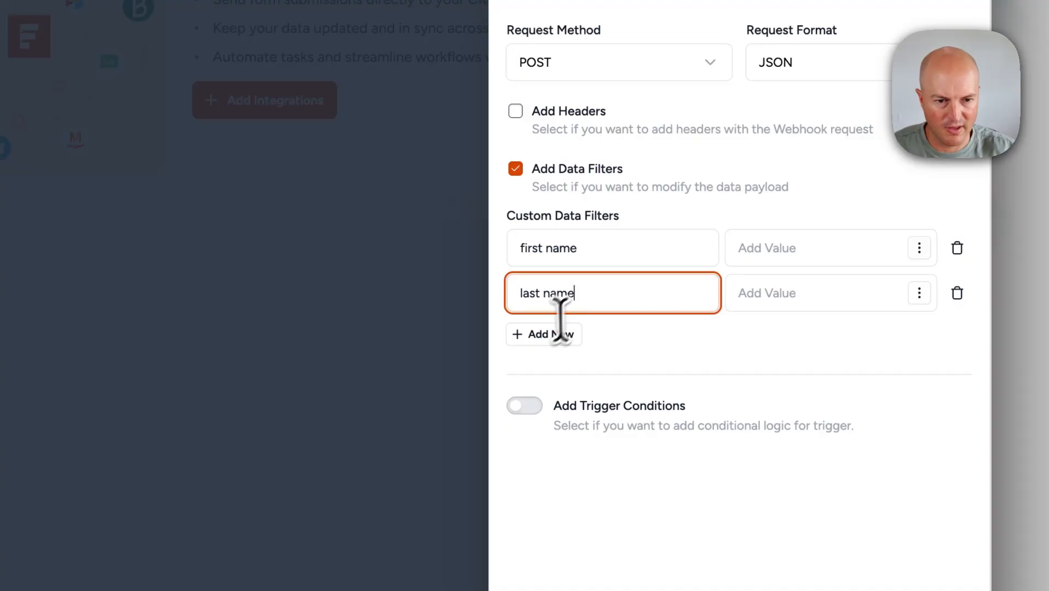
text(last name)
click(543, 334)
click(557, 337)
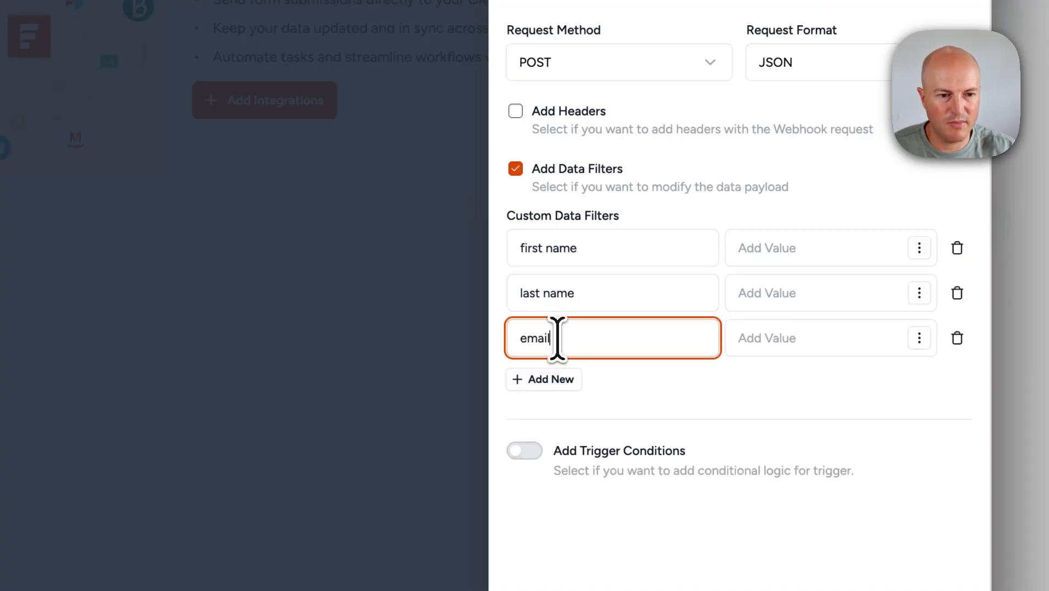
text(email)
click(787, 258)
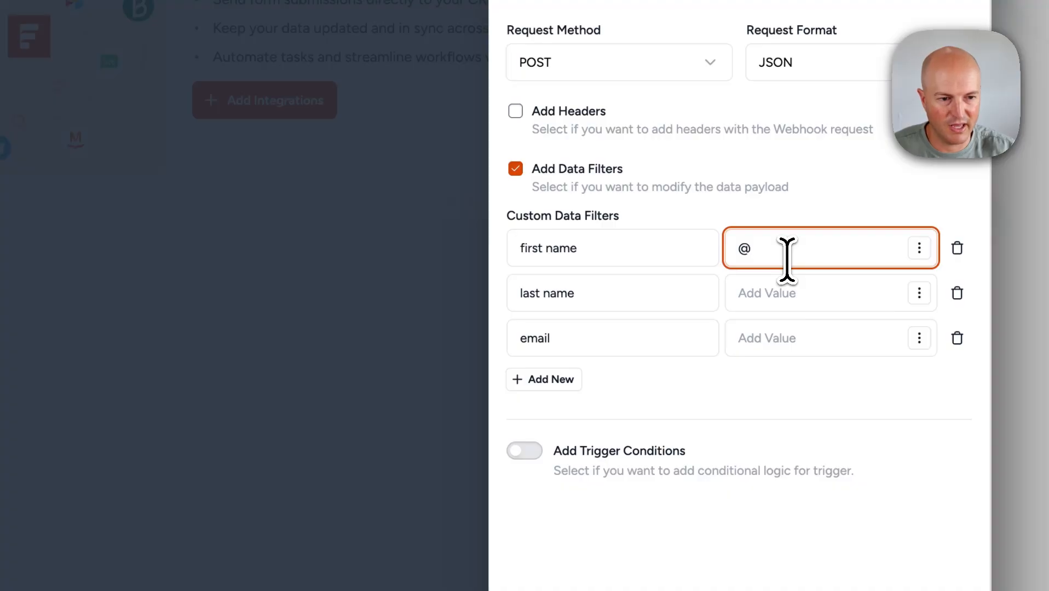
click(920, 248)
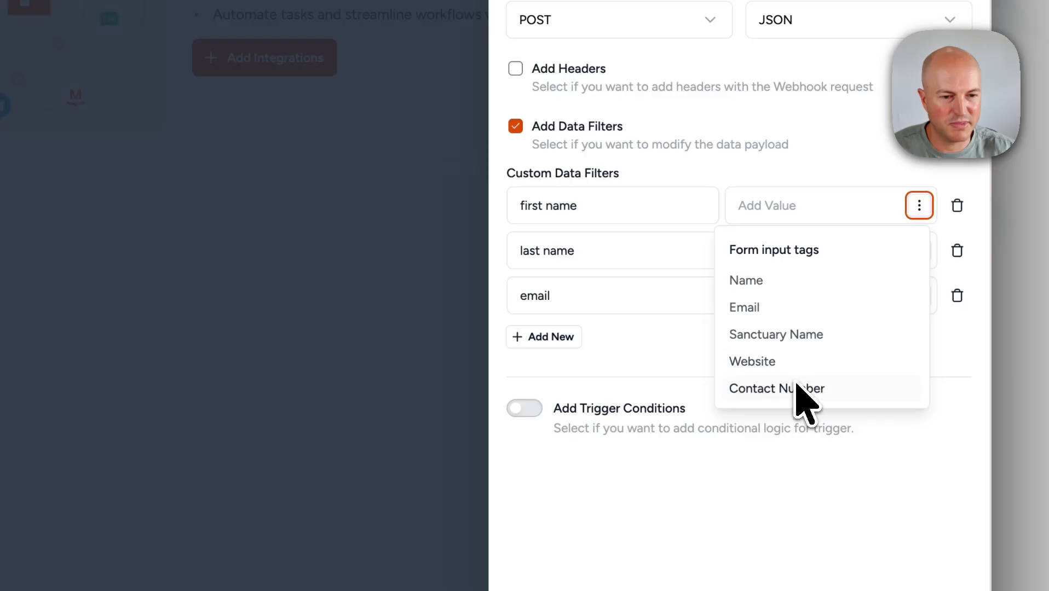
- Fix the first two keys and map the first row to Name, the second to Email
click(591, 251)
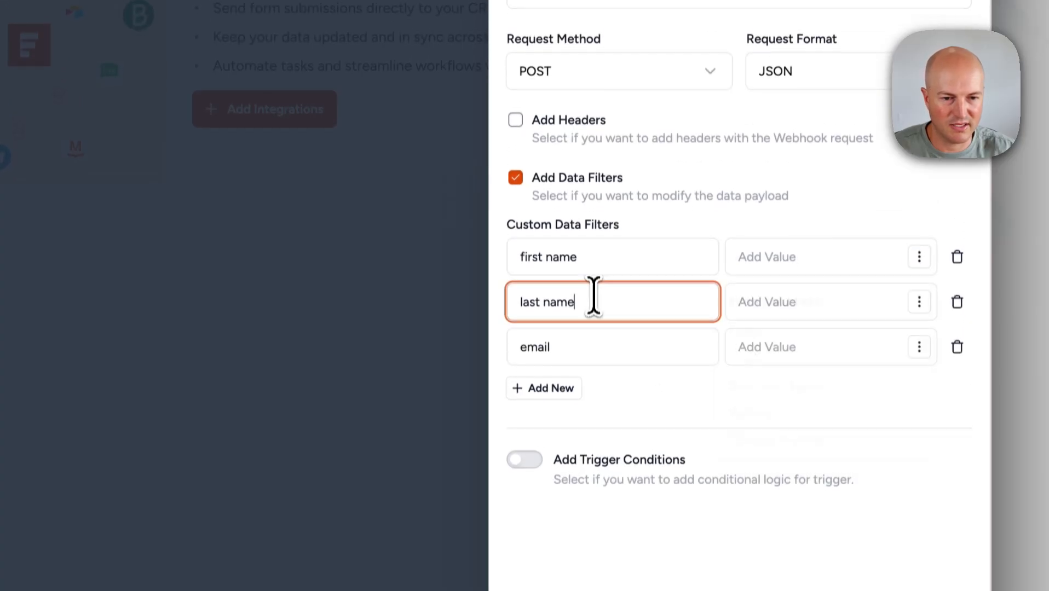
double_click(537, 318)
text(=)
drag(577, 319, 510, 281)
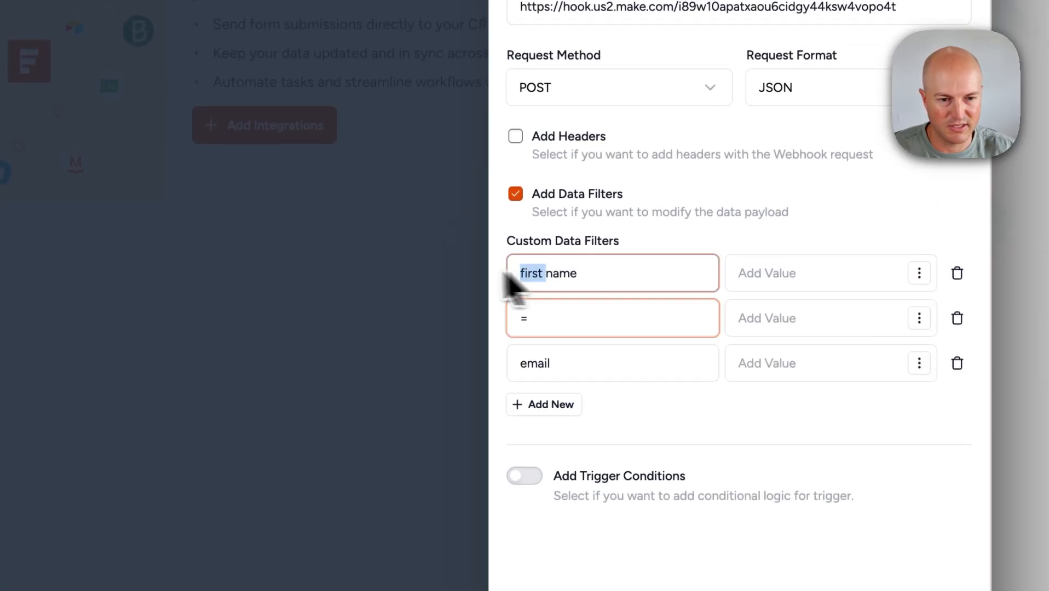
key(BackSpace)
click(811, 276)
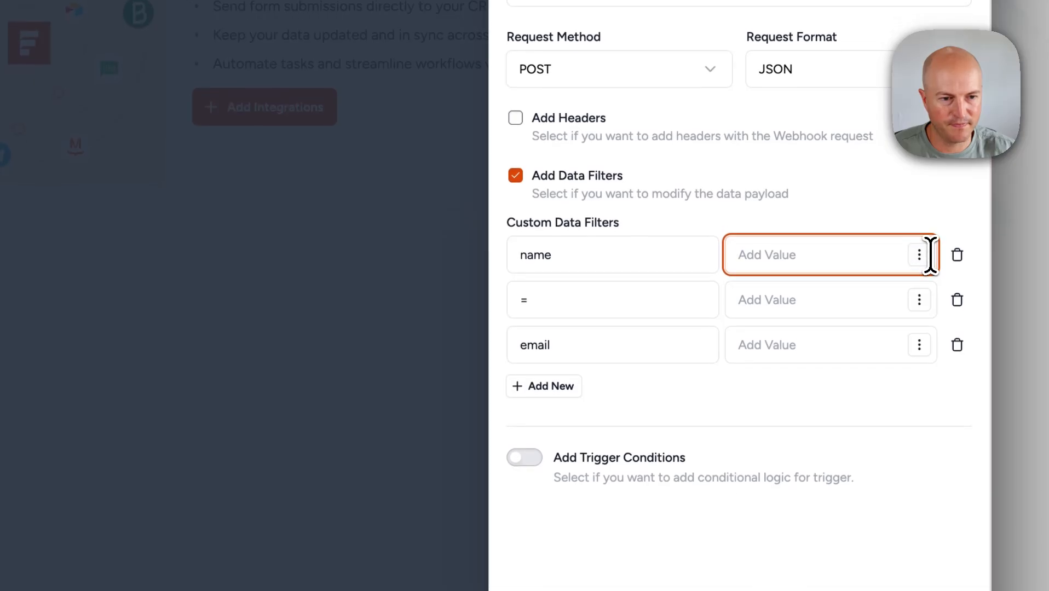
click(919, 273)
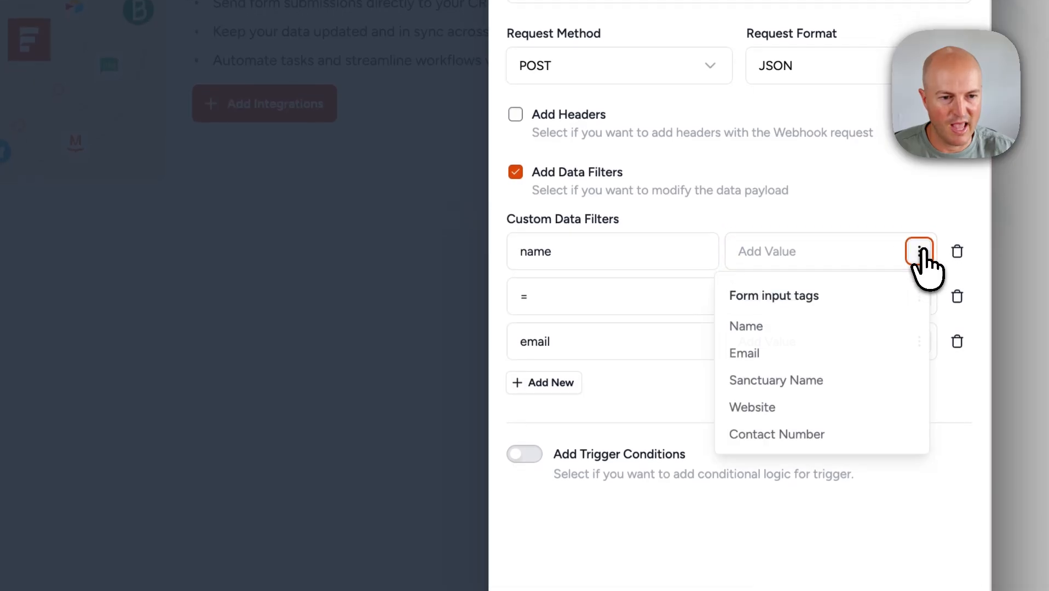
click(799, 329)
click(542, 295)
drag(542, 296, 507, 290)
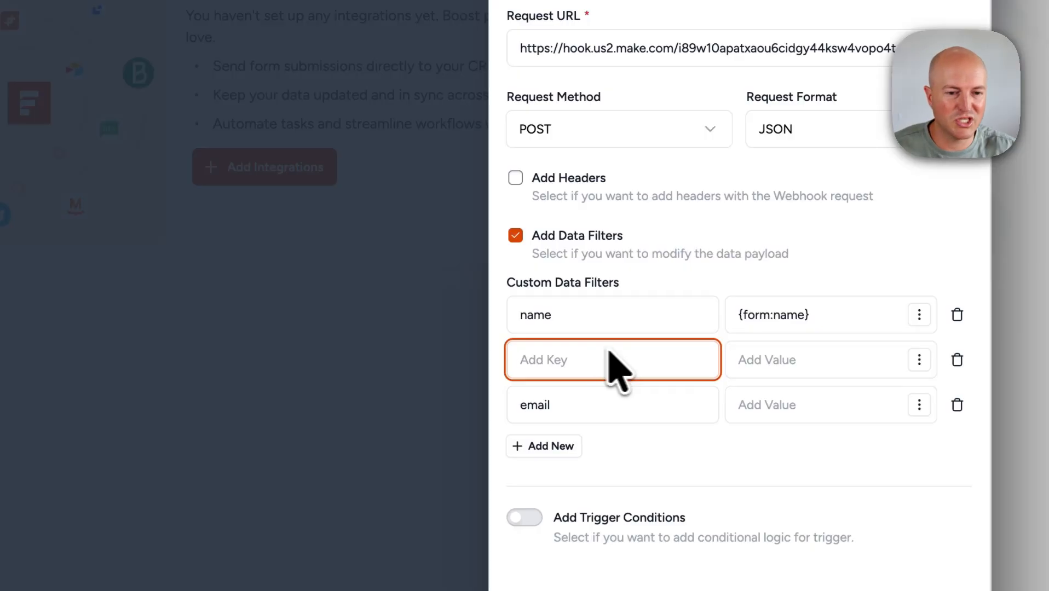
scroll(925, 305, down, 3)
click(920, 218)
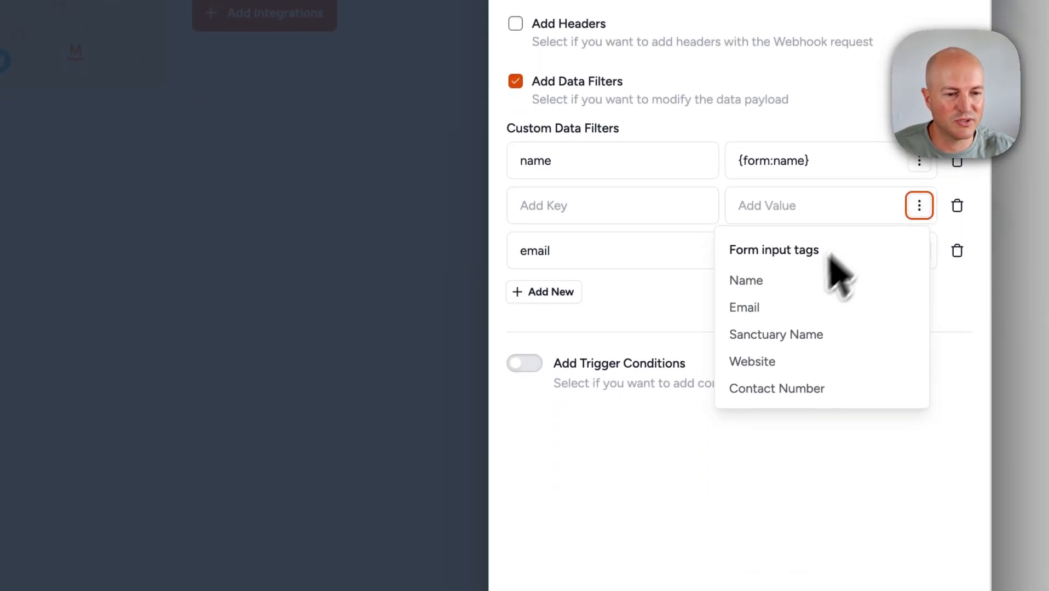
click(794, 308)
- Key the second row 'email' and map the third row 'santuary_name' to Sanctuary Name
click(632, 208)
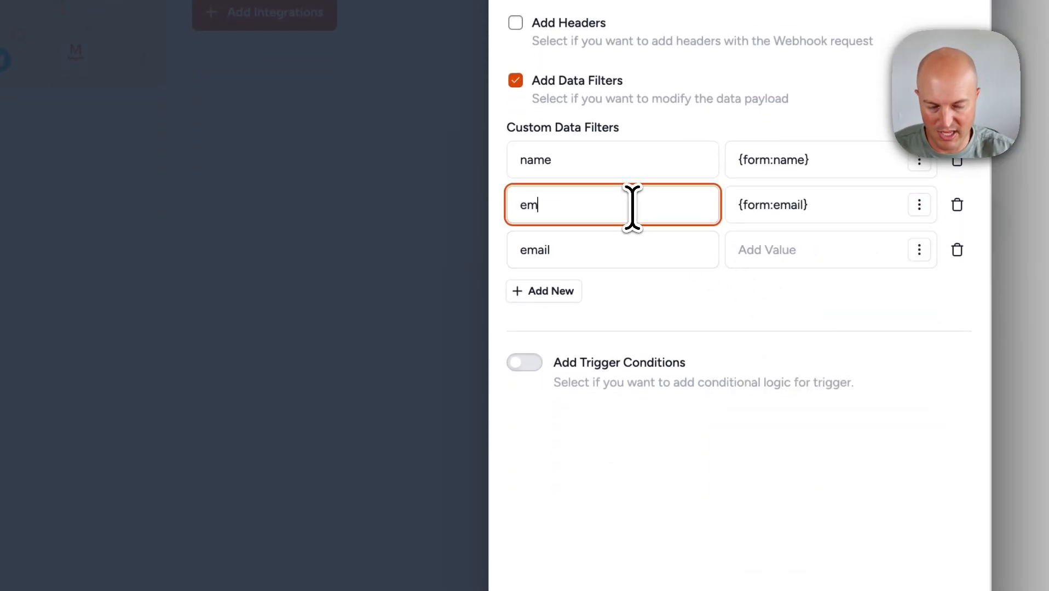
text(email)
click(919, 250)
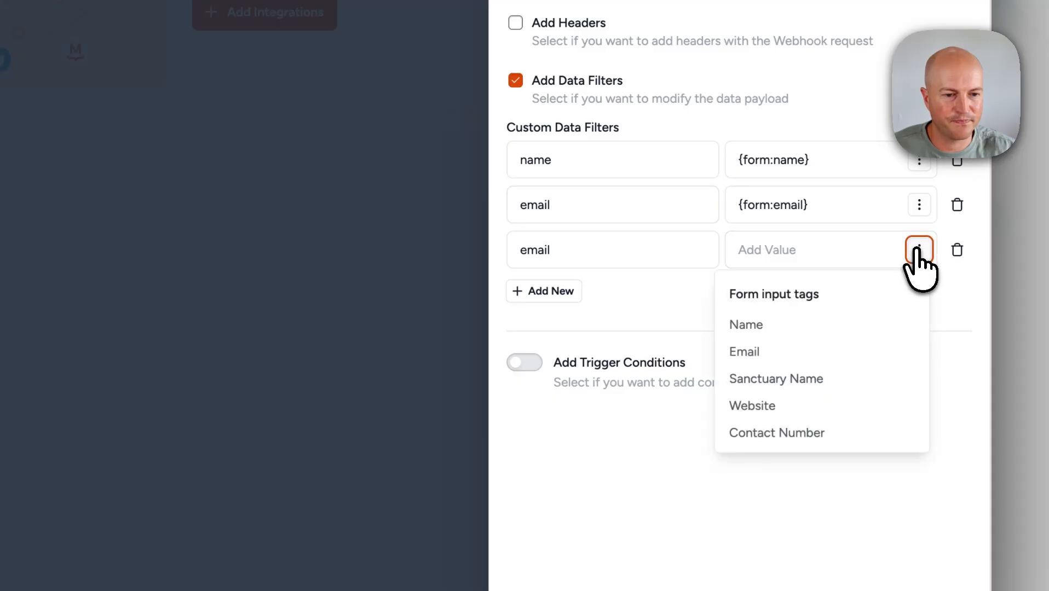
click(816, 381)
double_click(563, 250)
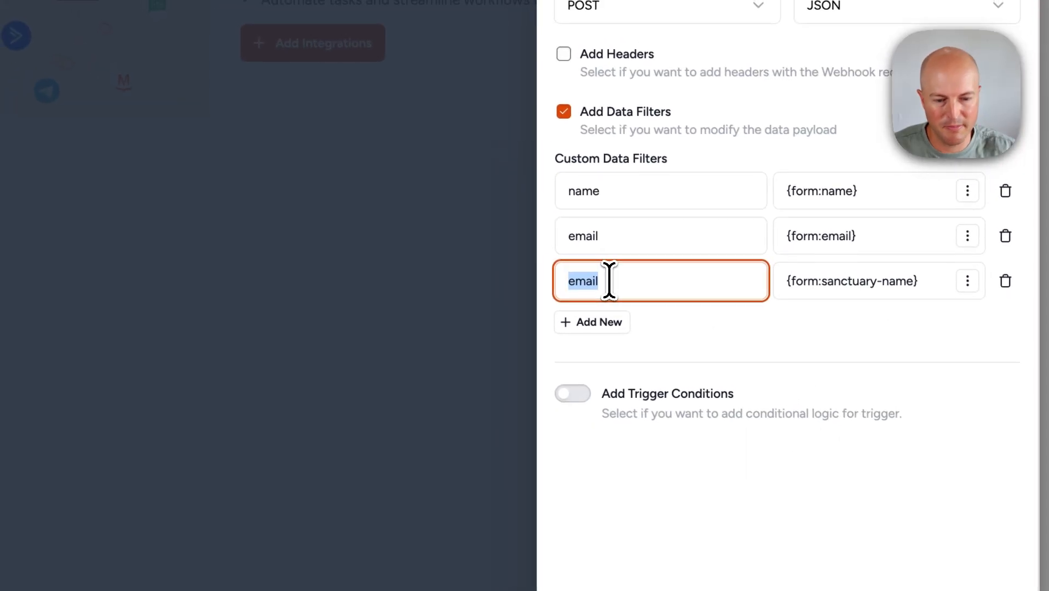
text(santuary-name)
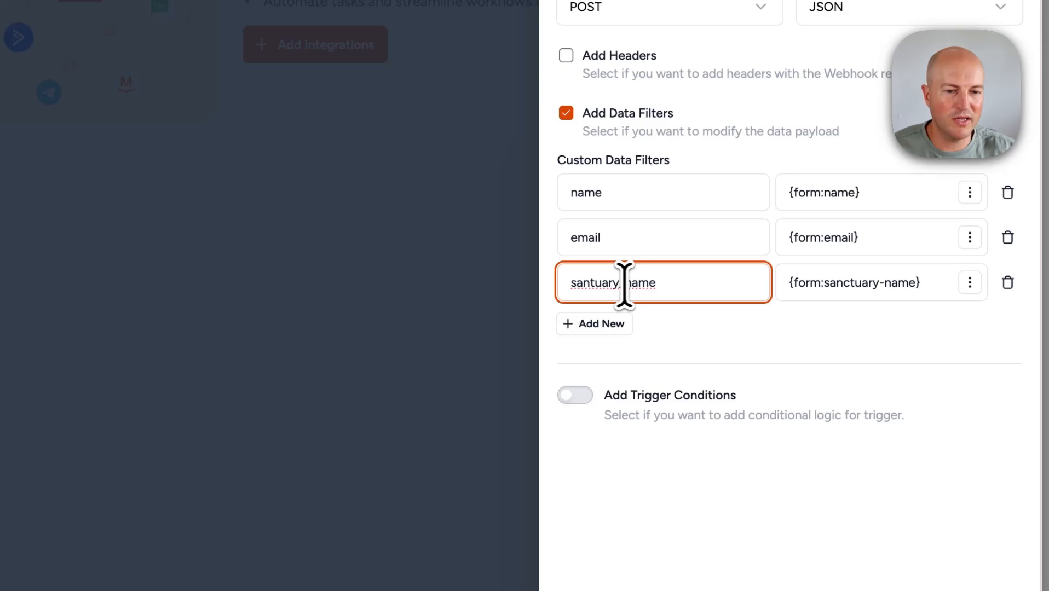
drag(621, 287, 625, 288)
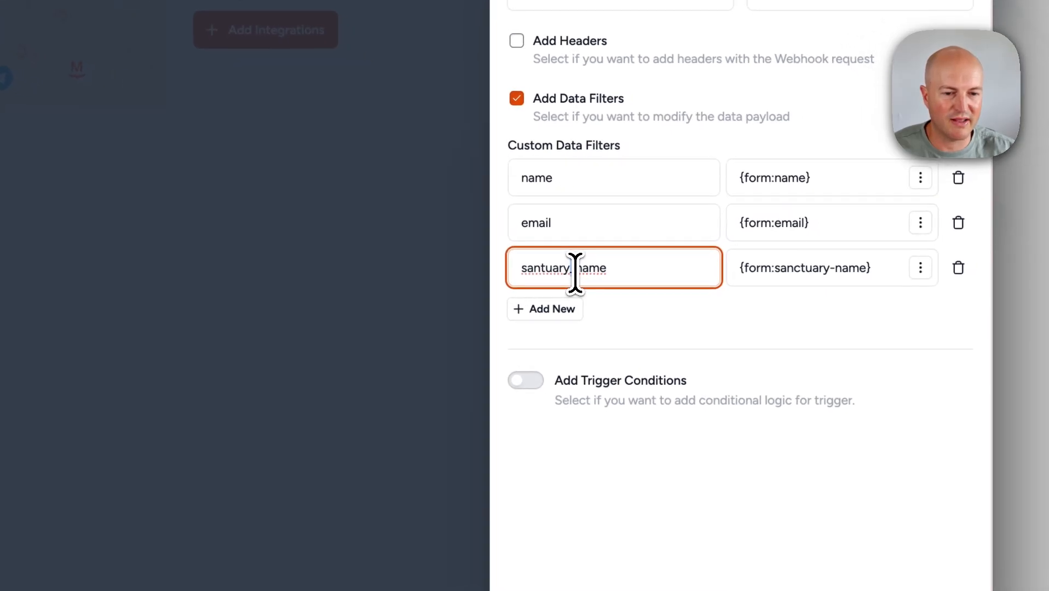
- Add rows mapping website to the Website field and contact to Contact Number
click(553, 310)
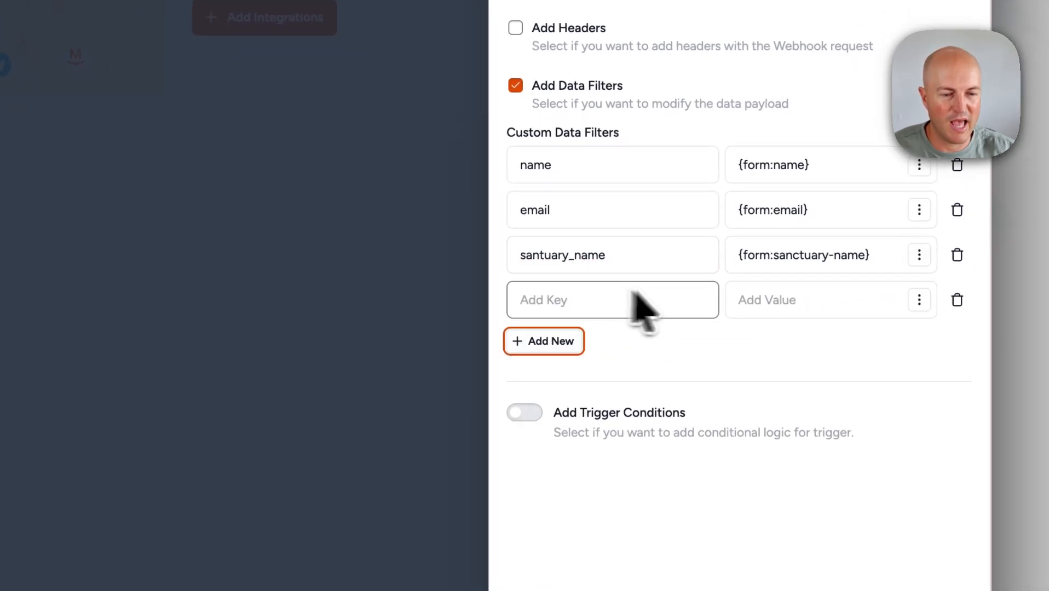
click(919, 278)
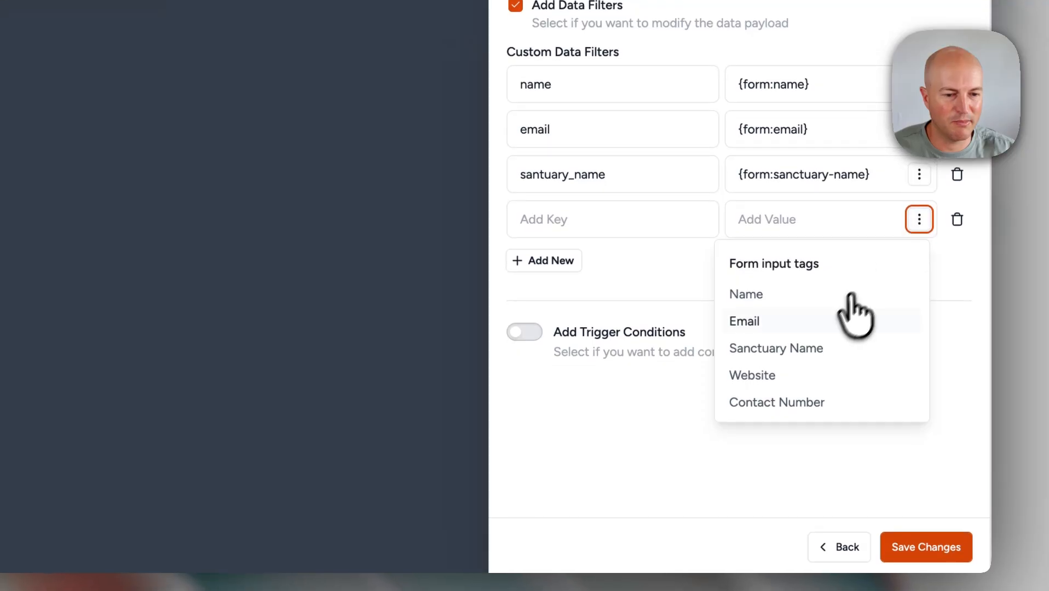
click(805, 433)
click(581, 225)
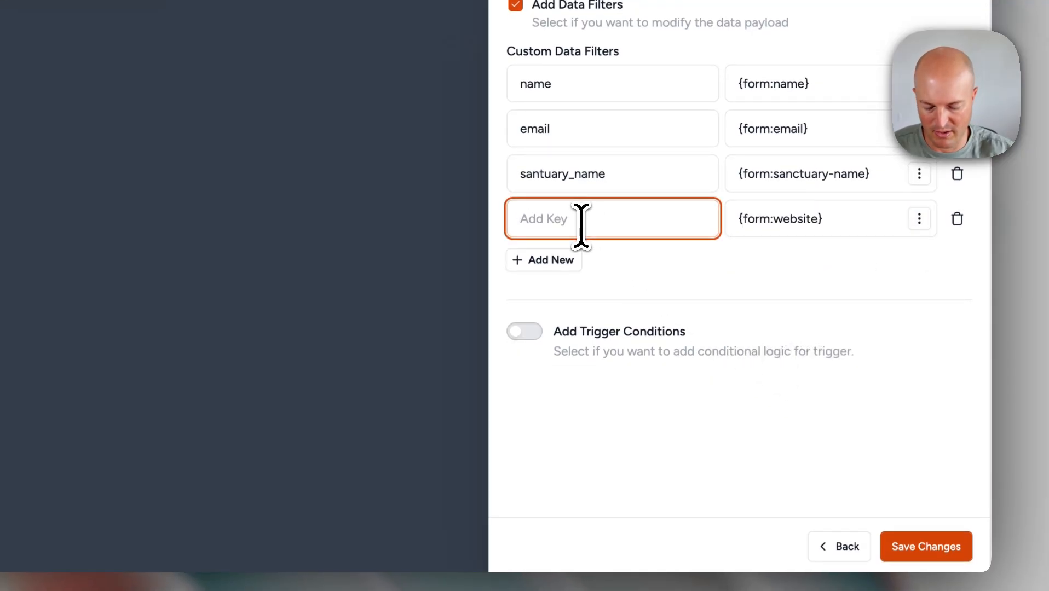
click(552, 260)
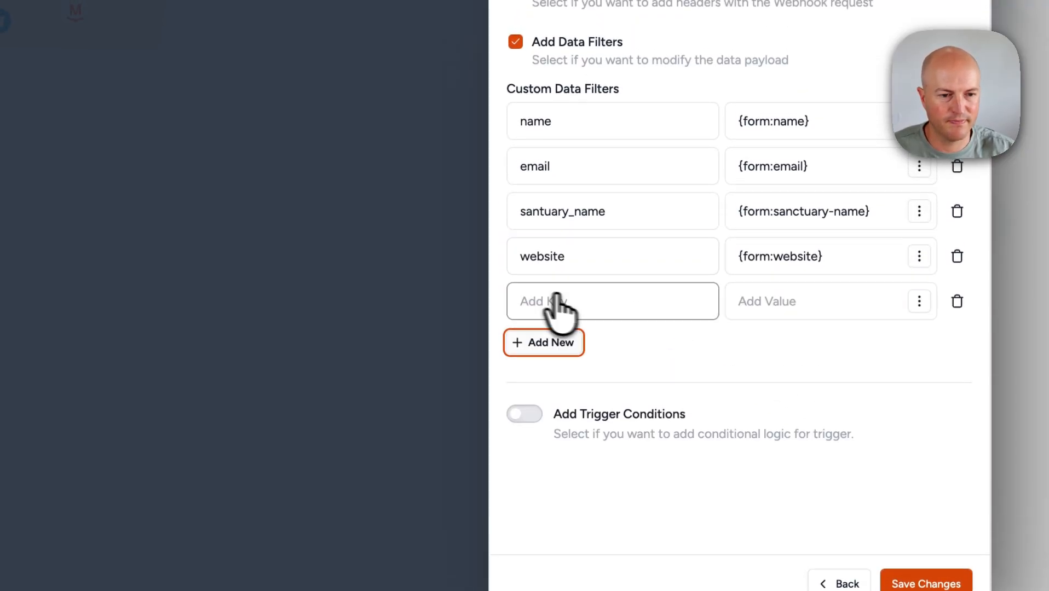
click(915, 253)
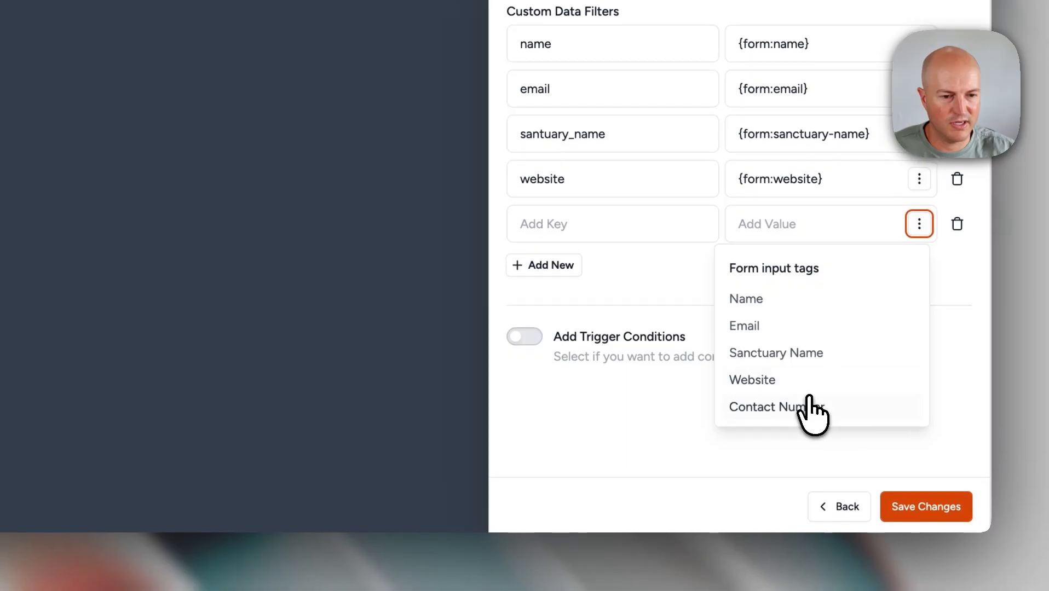
click(809, 416)
click(601, 223)
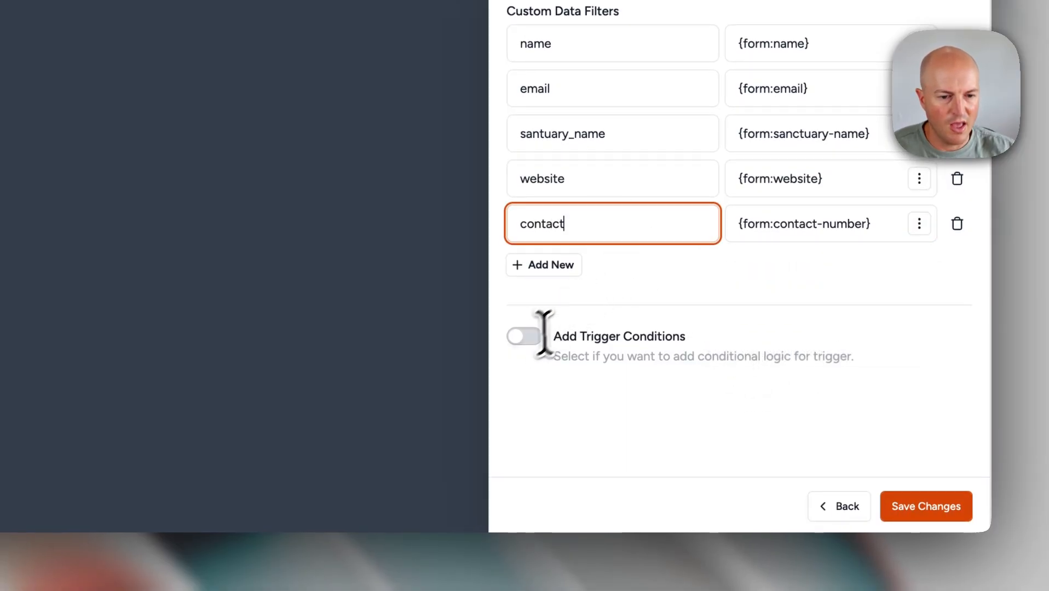
- Save the webhook integration settings and the updated form
click(945, 512)
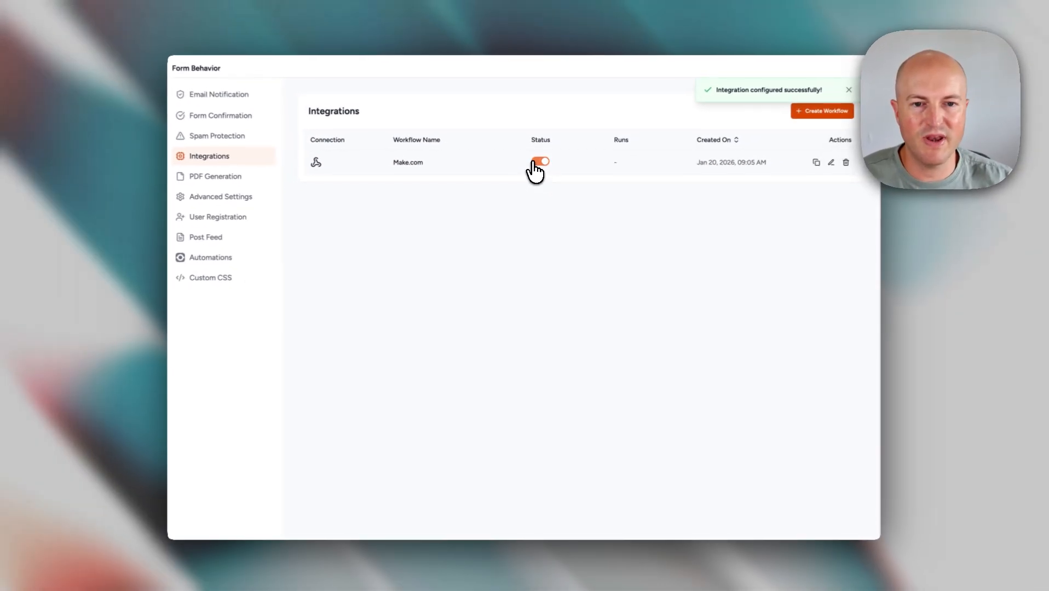
click(856, 77)
click(841, 77)
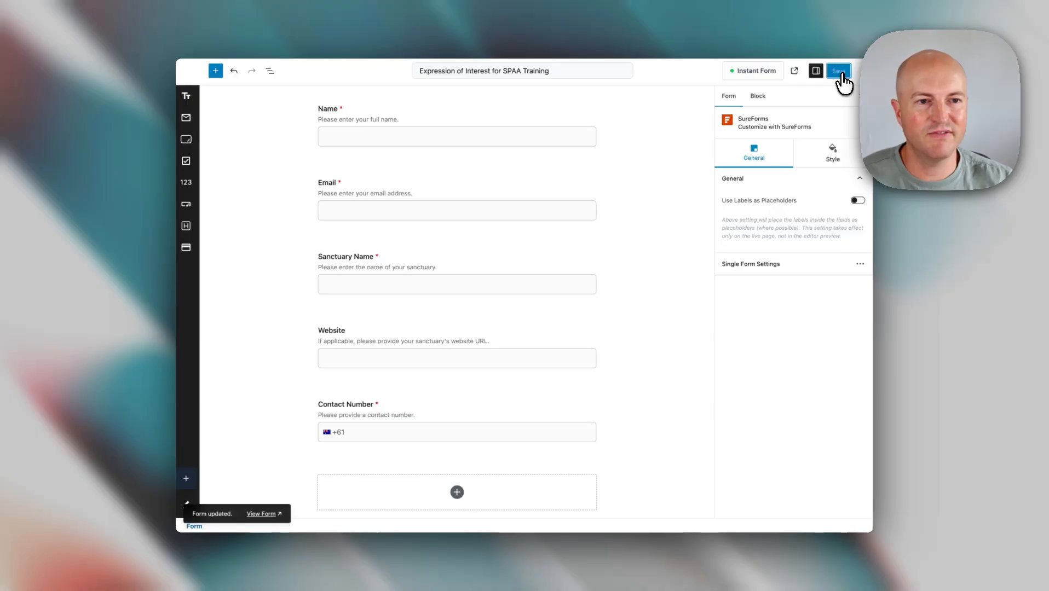
- Open the live Expression of Interest for SPAA Training form in a new tab
click(795, 73)
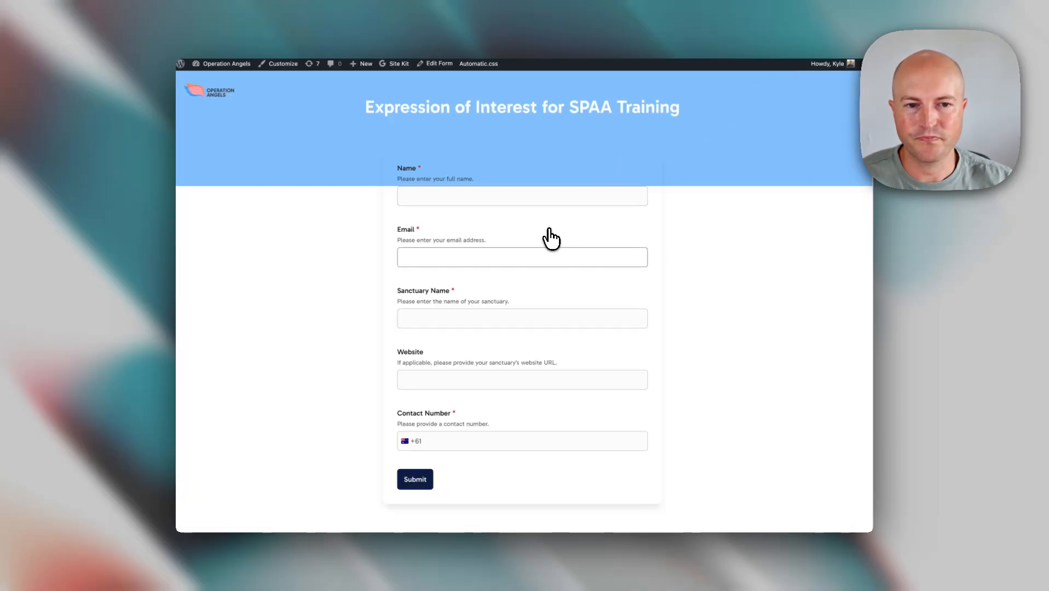
scroll(400, 189, down, 1)
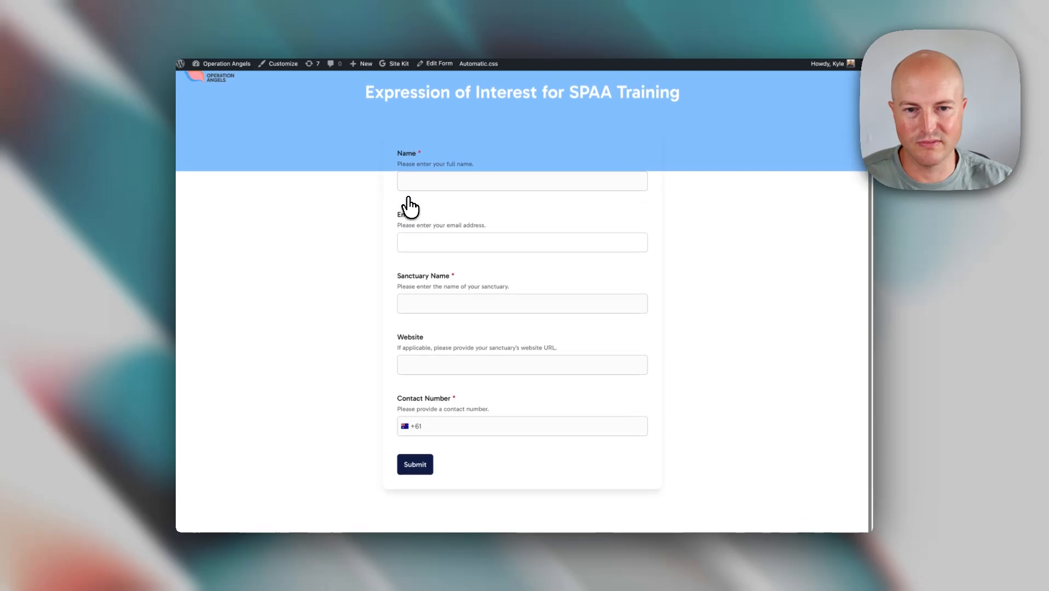
scroll(407, 197, up, 1)
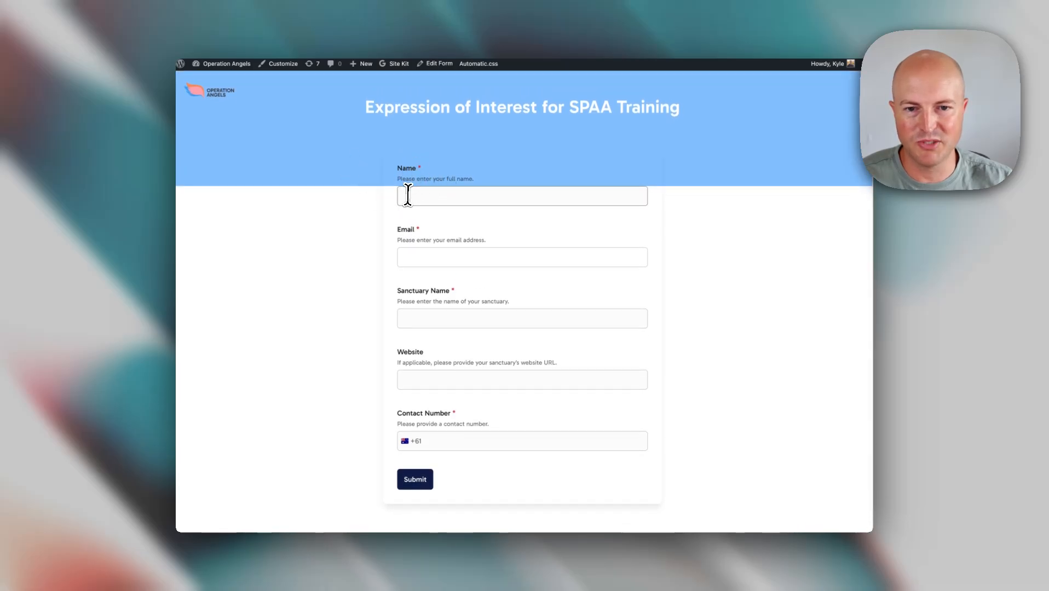
click(408, 195)
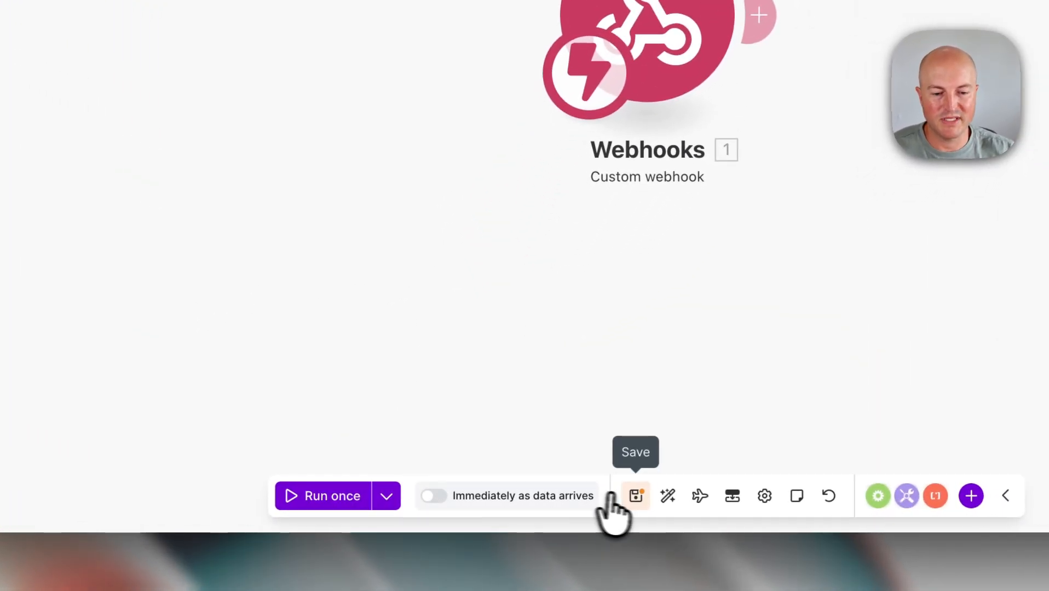
- Save the Make scenario and run it once so the webhook waits for data
click(534, 514)
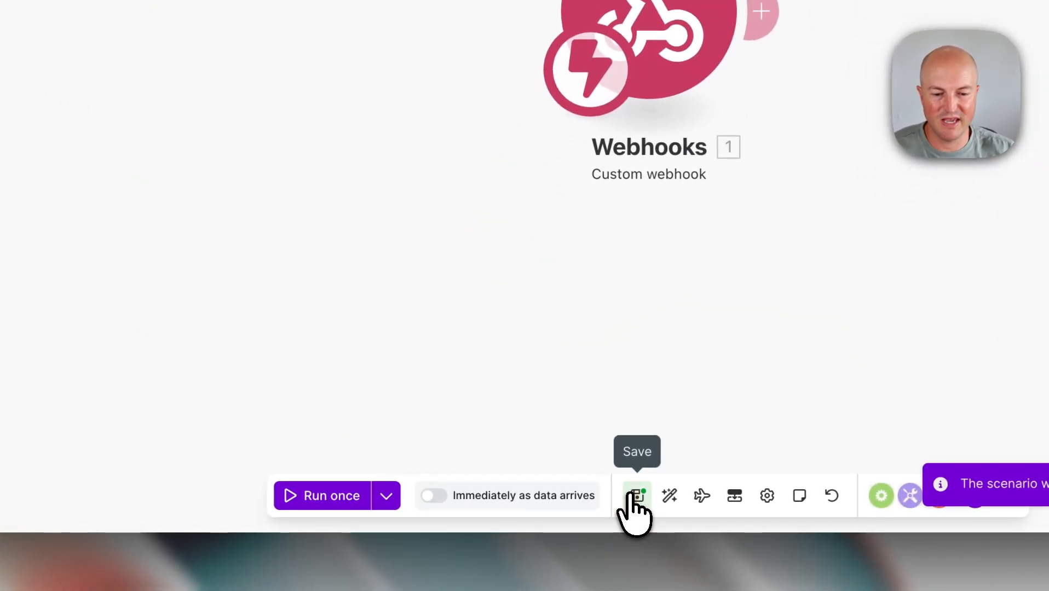
click(334, 501)
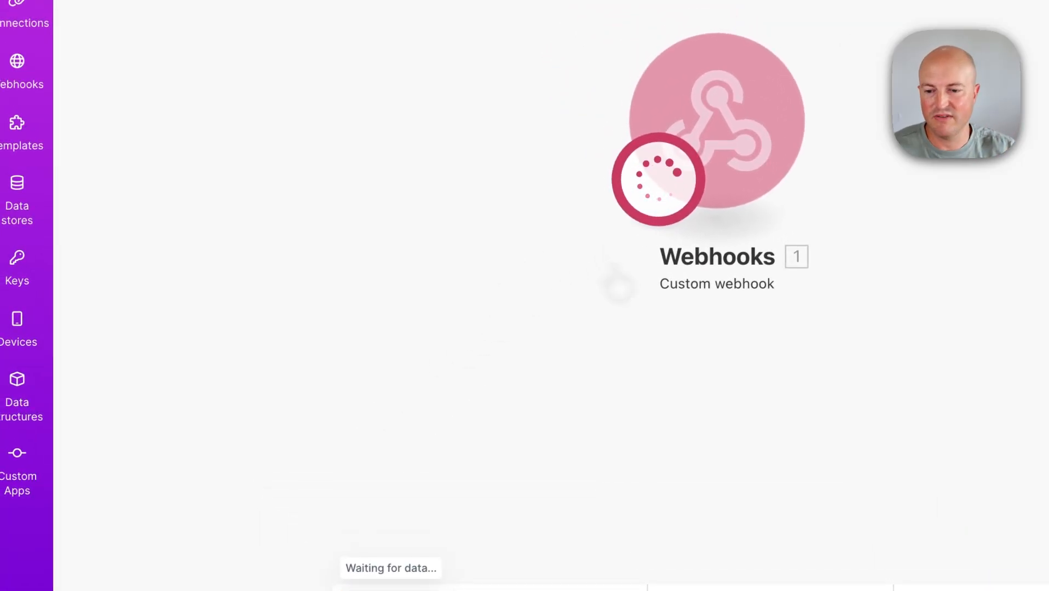
- Fill the live form with a test name, email, sanctuary, website and contact number, then submit it
key(ctrl+Tab)
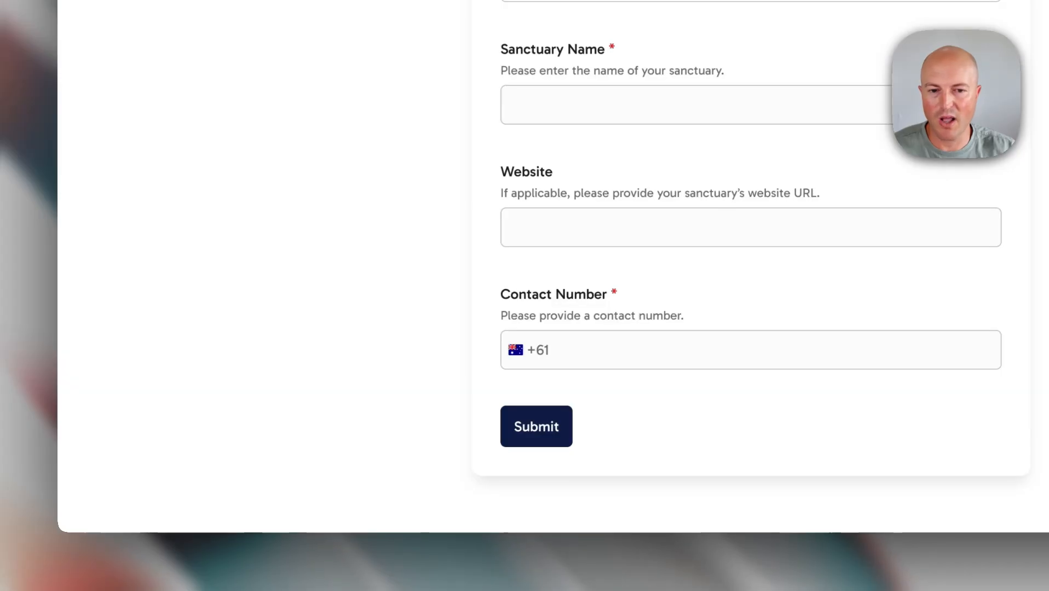
scroll(398, 188, up, 5)
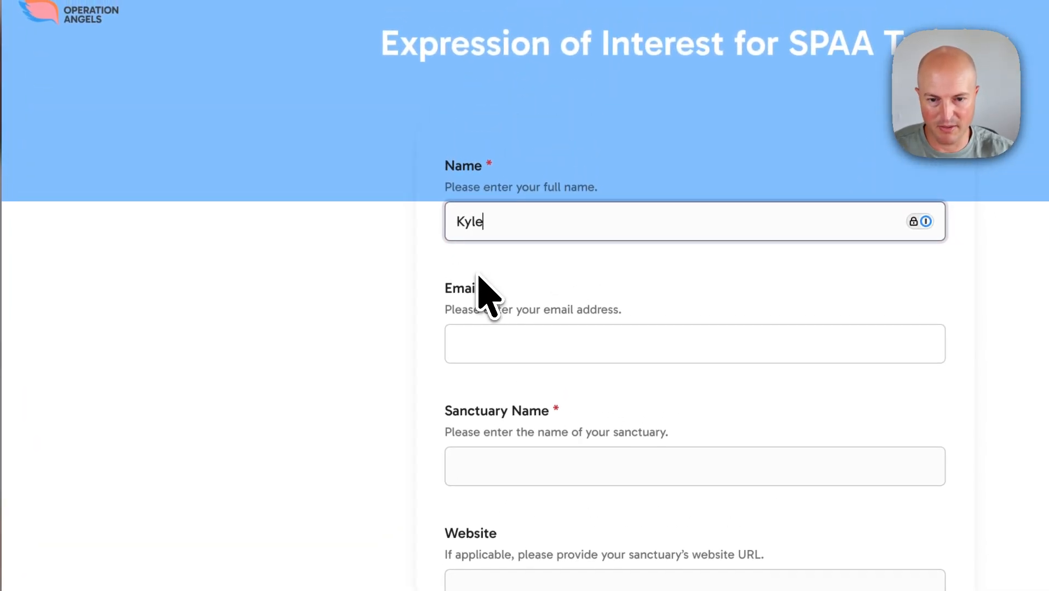
key(Tab)
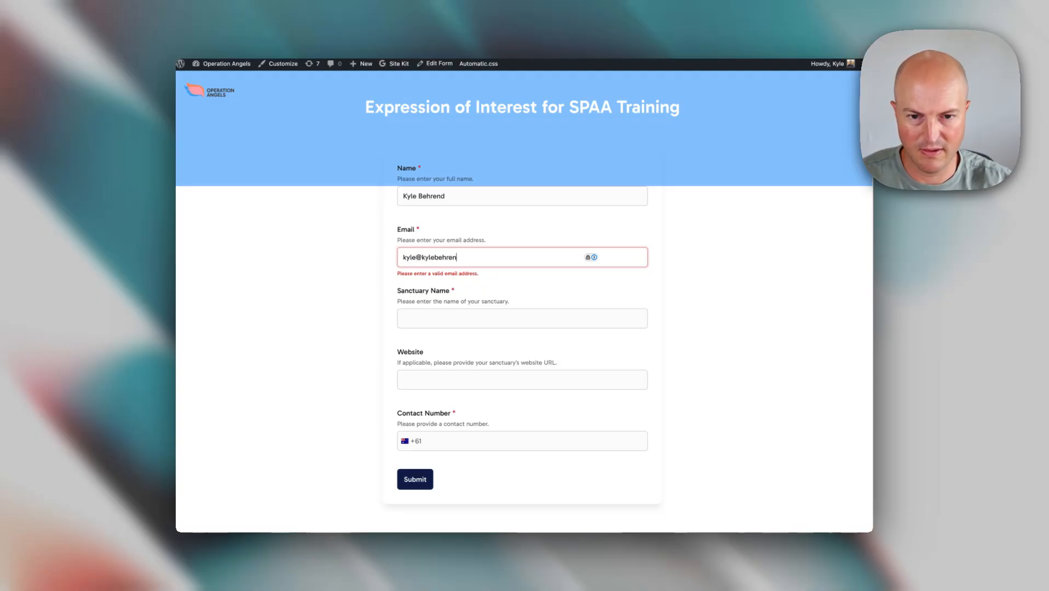
key(Tab)
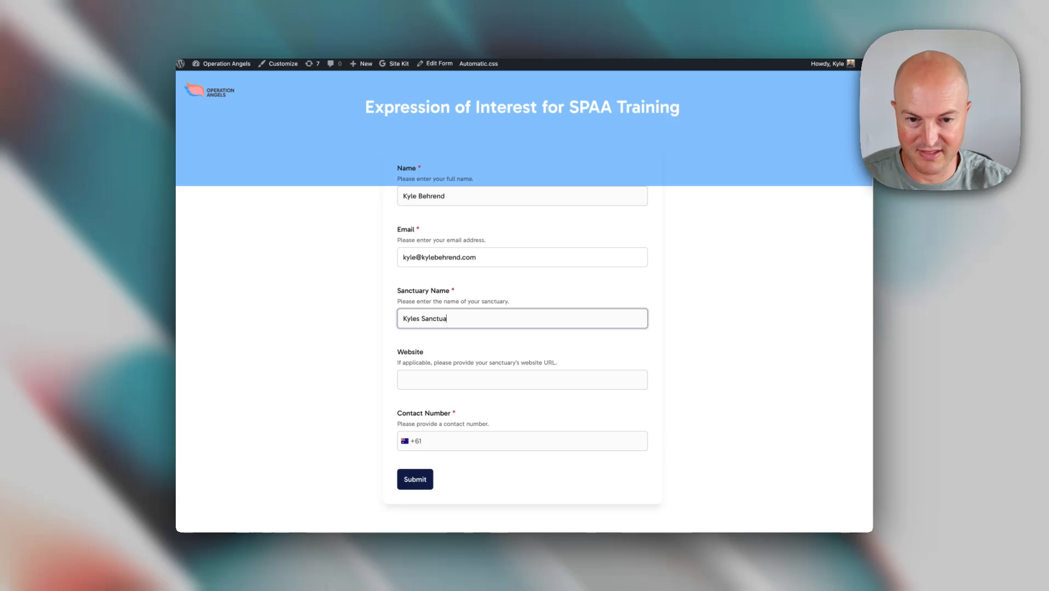
key(Tab)
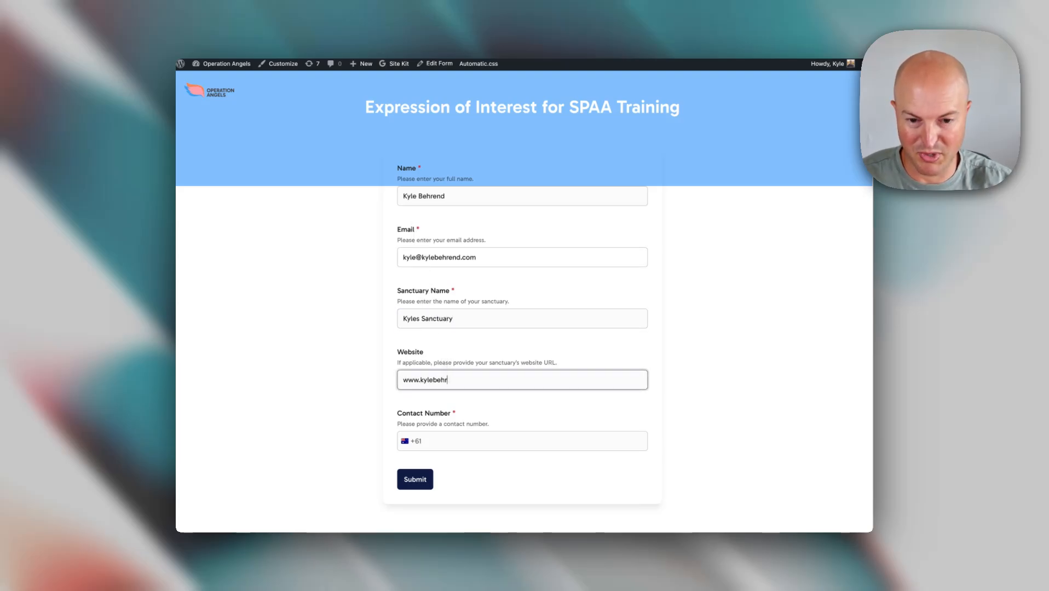
click(447, 441)
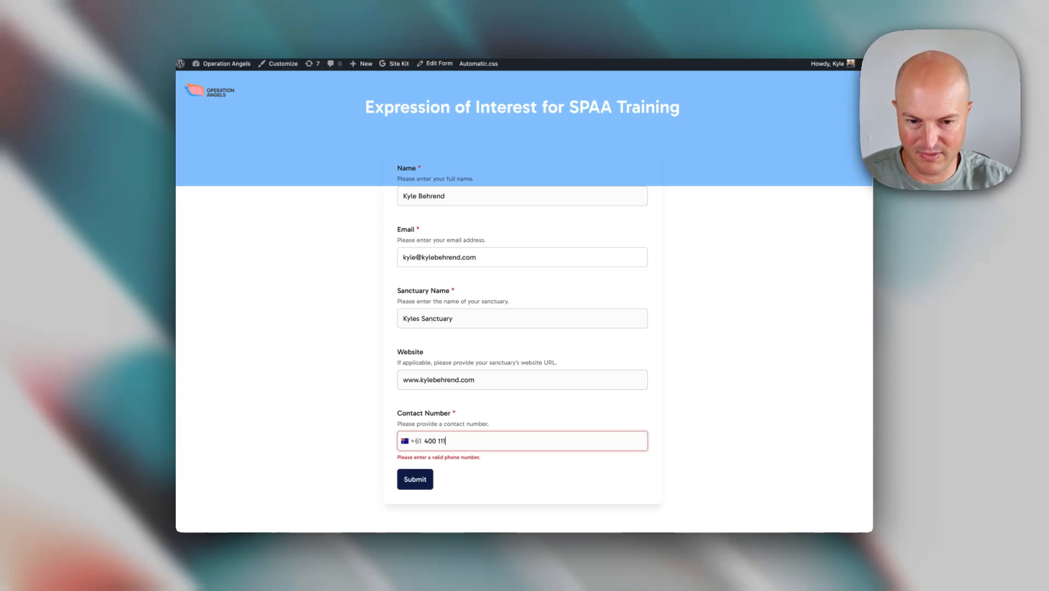
click(421, 480)
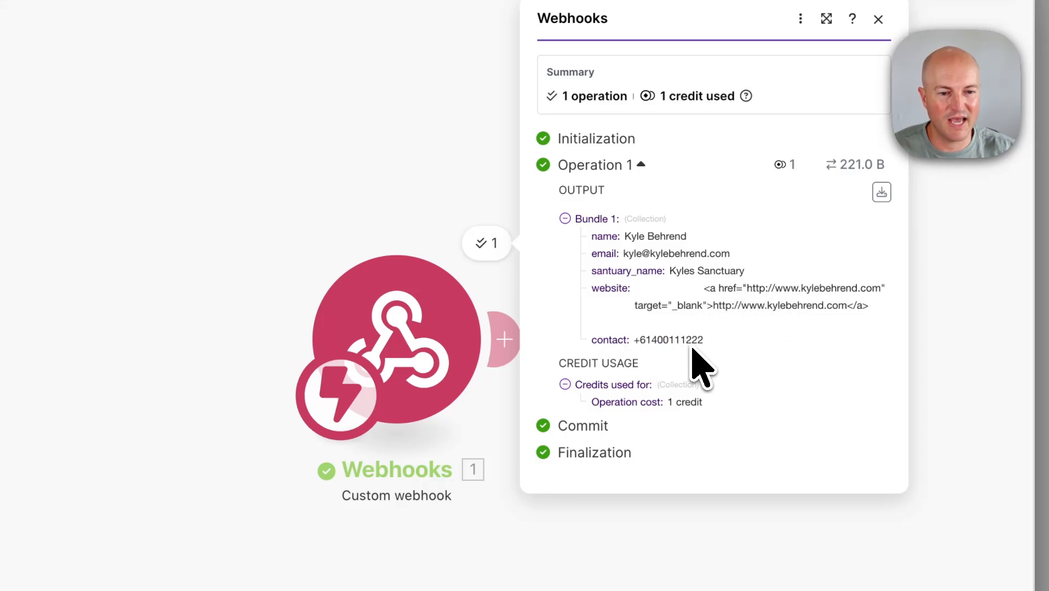
- Close the Custom webhook's Operation 1 output bundle after checking the received fields
click(427, 233)
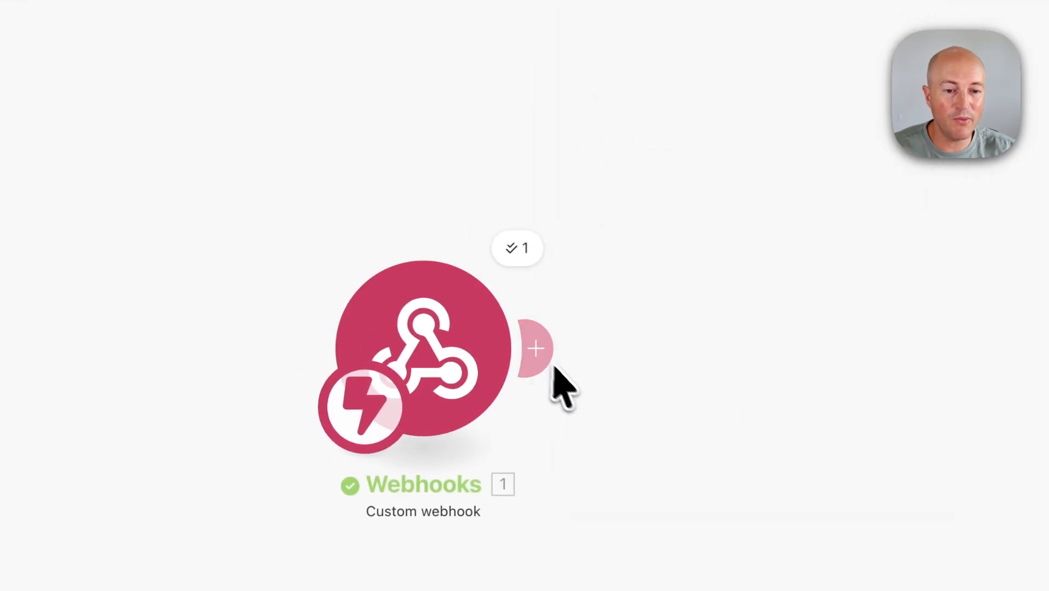
- Open the app picker after the webhook, search 'slack', then dismiss it
click(548, 350)
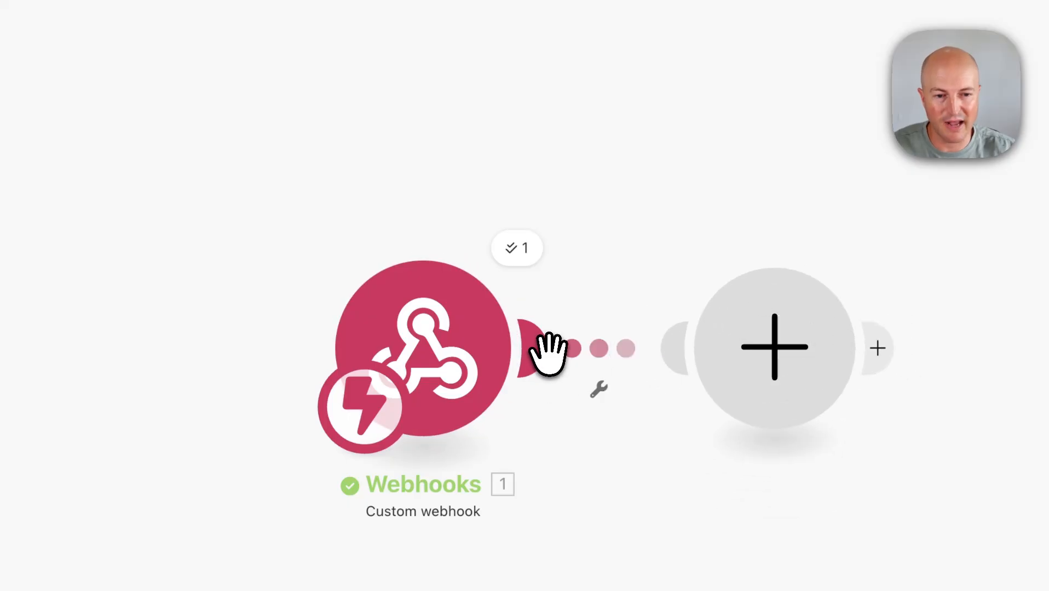
text(slack)
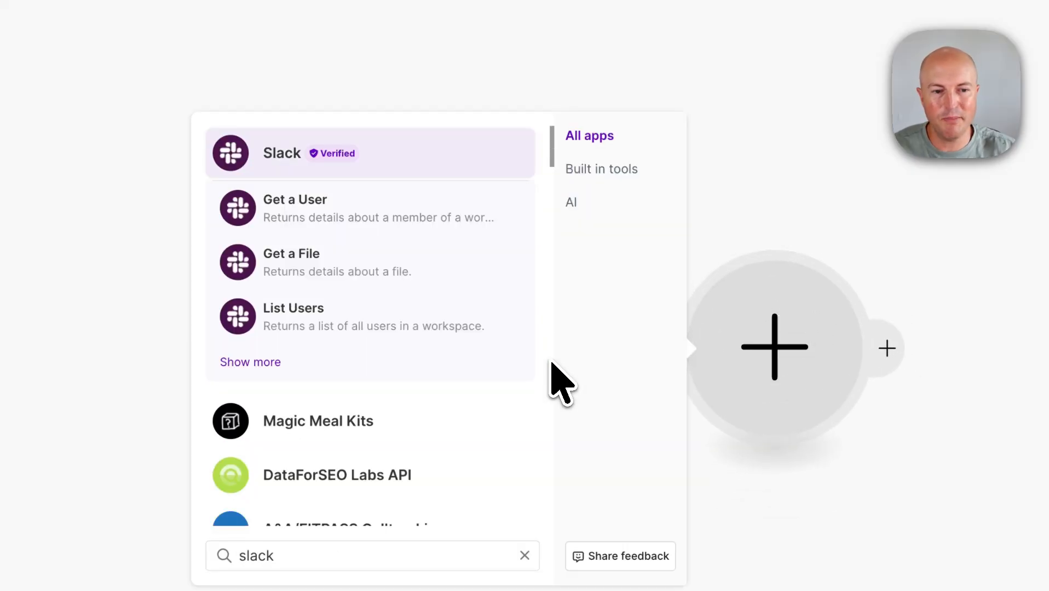
click(759, 220)
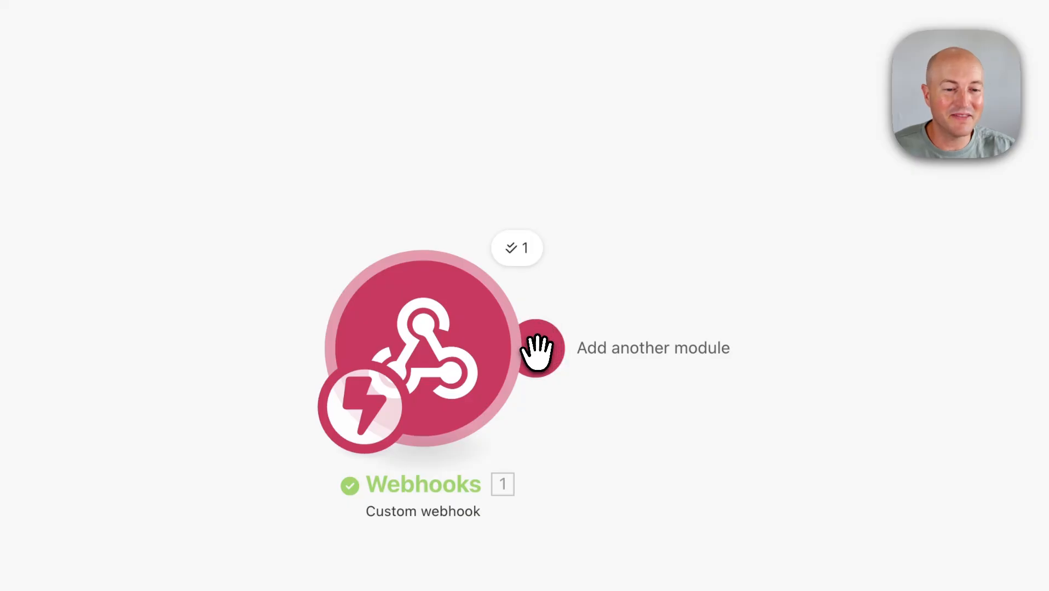
- Reopen the app picker after the Custom webhook and browse through All apps
click(538, 351)
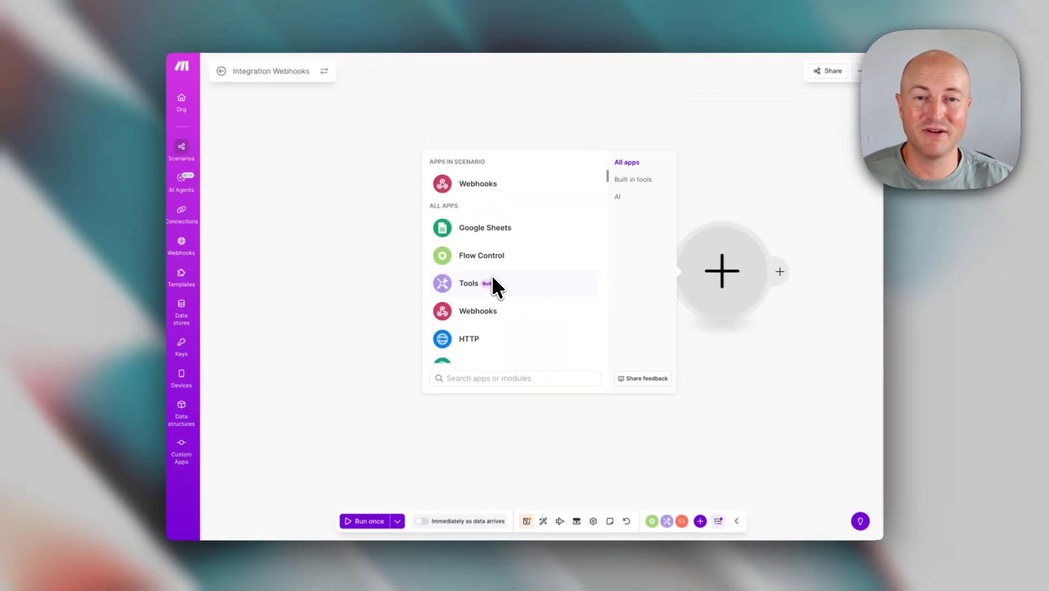
scroll(498, 271, down, 5)
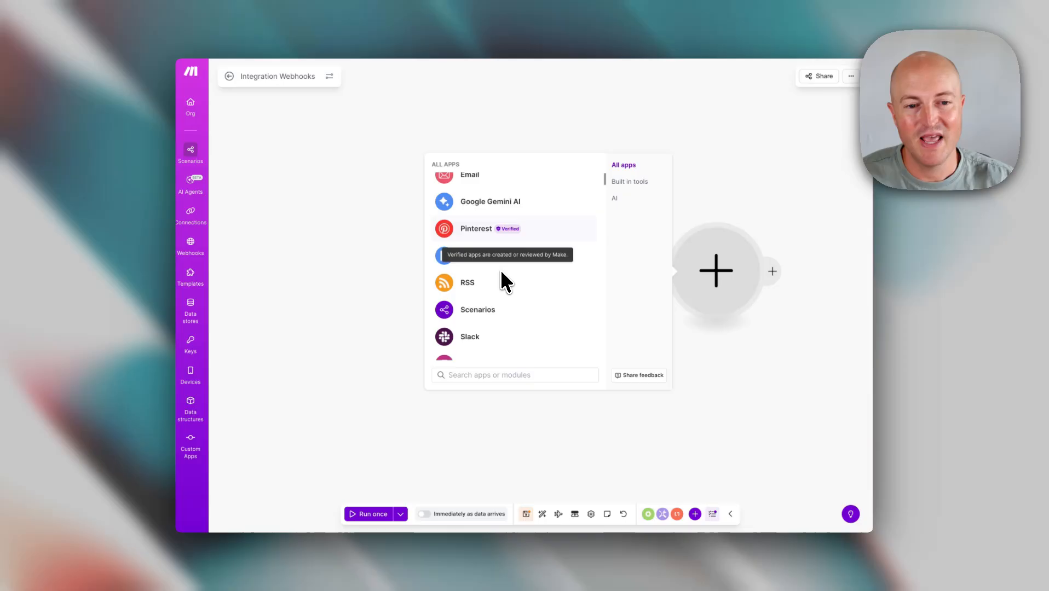
scroll(501, 271, down, 20)
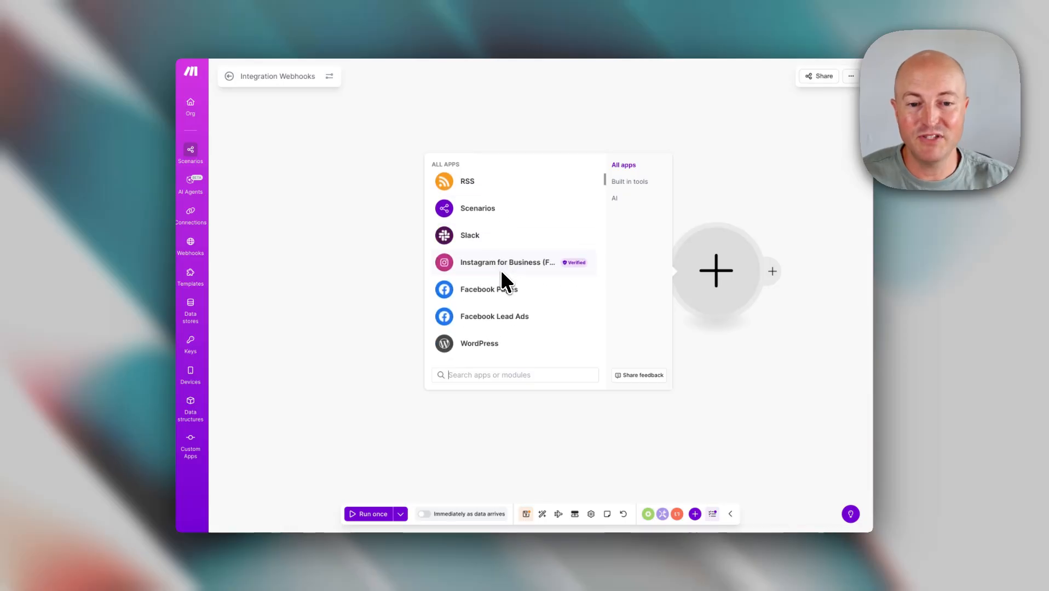
scroll(501, 272, down, 20)
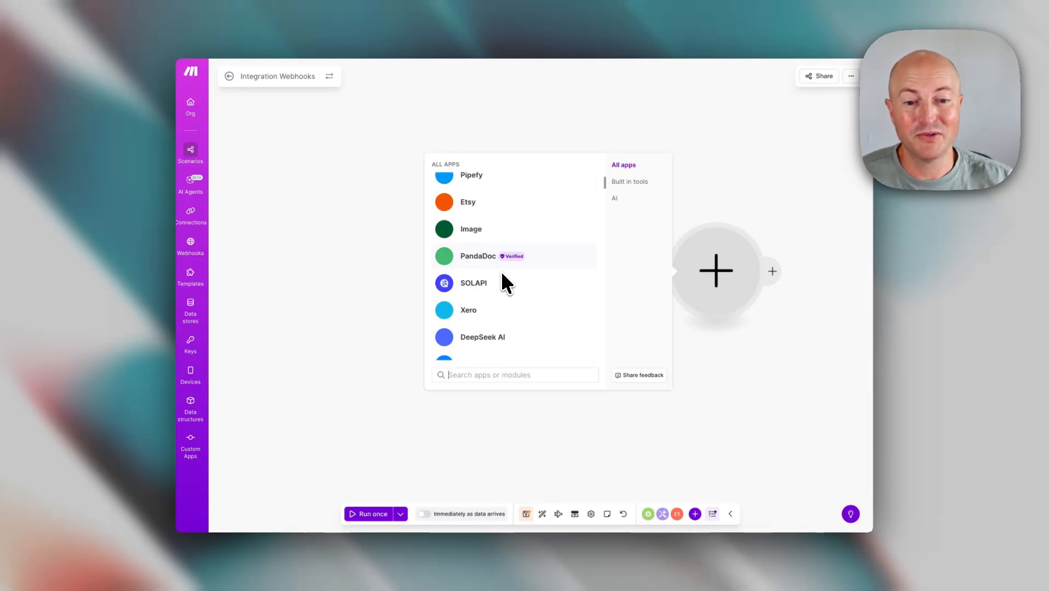
scroll(501, 271, down, 20)
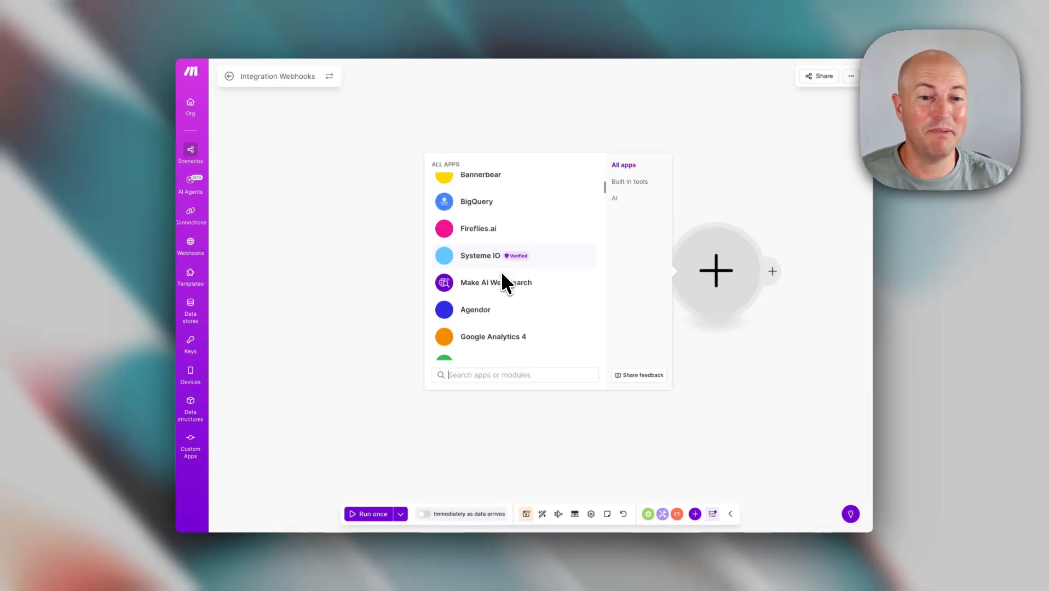
scroll(502, 282, down, 20)
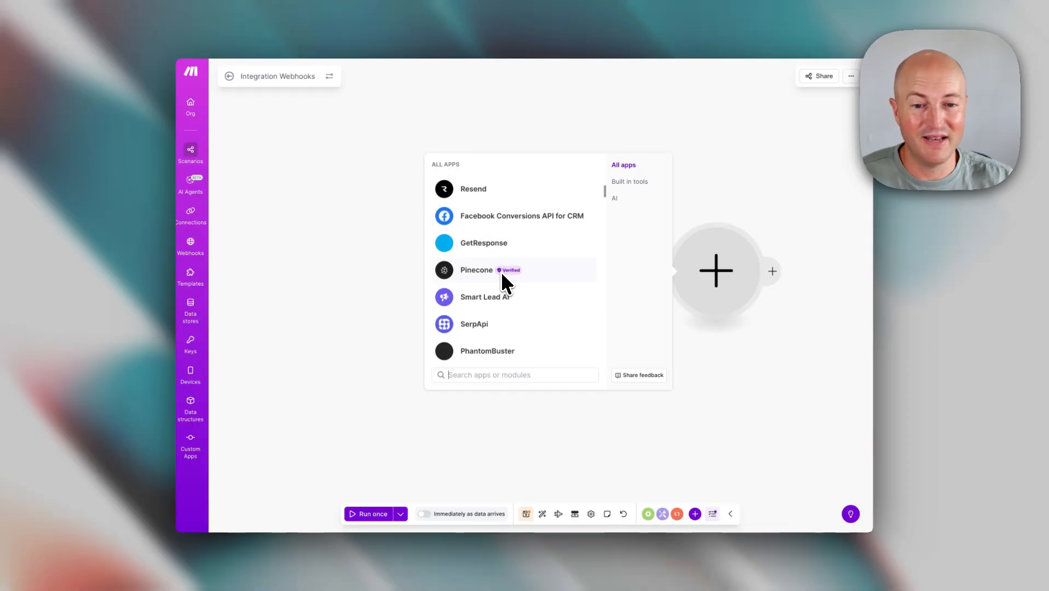
scroll(501, 271, down, 10)
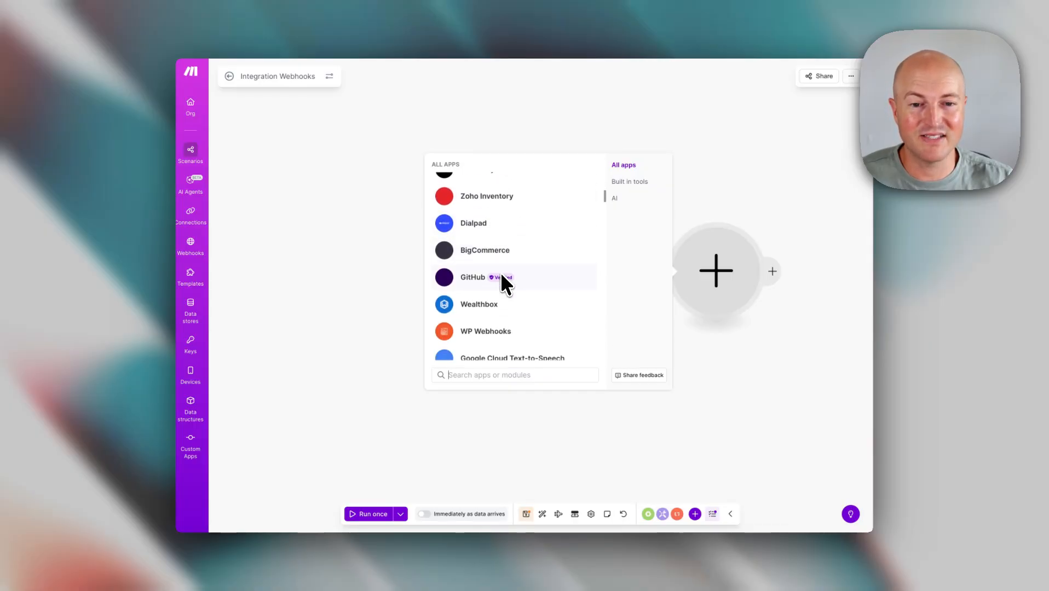
scroll(501, 271, up, 15)
scroll(501, 271, up, 1)
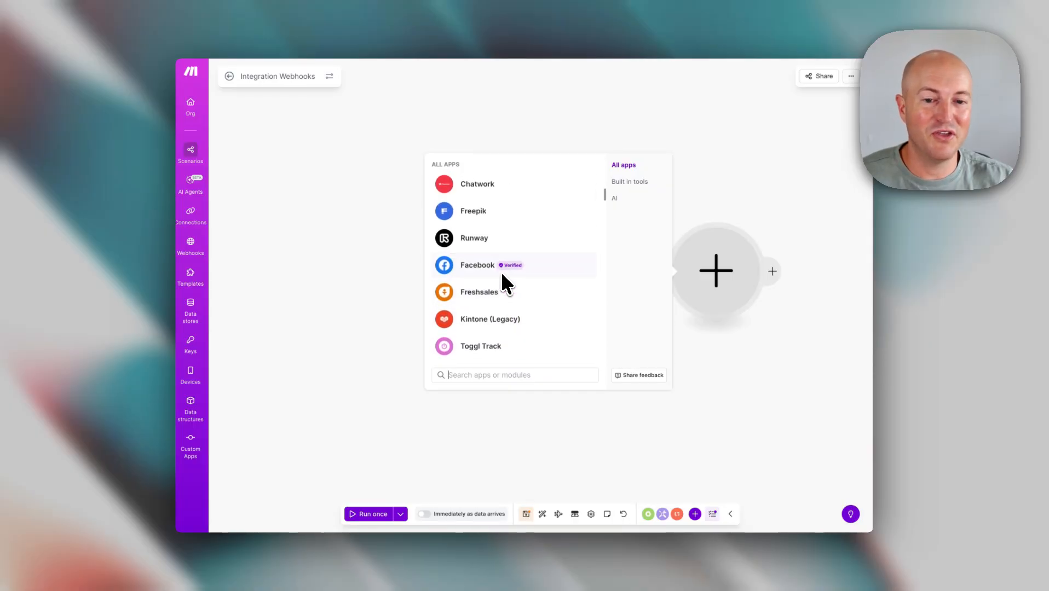
scroll(501, 271, up, 10)
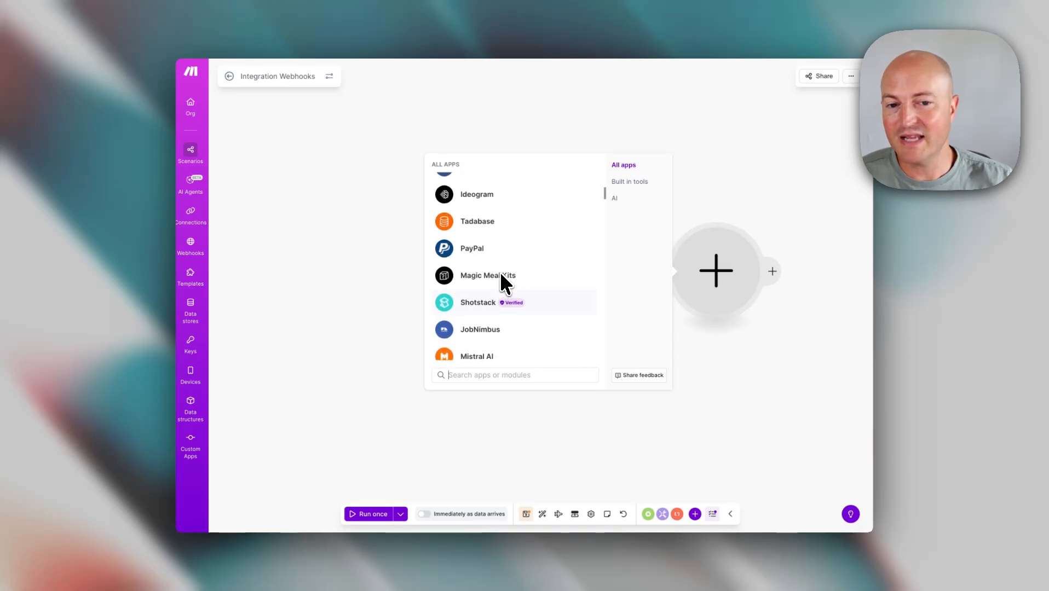
scroll(500, 271, up, 10)
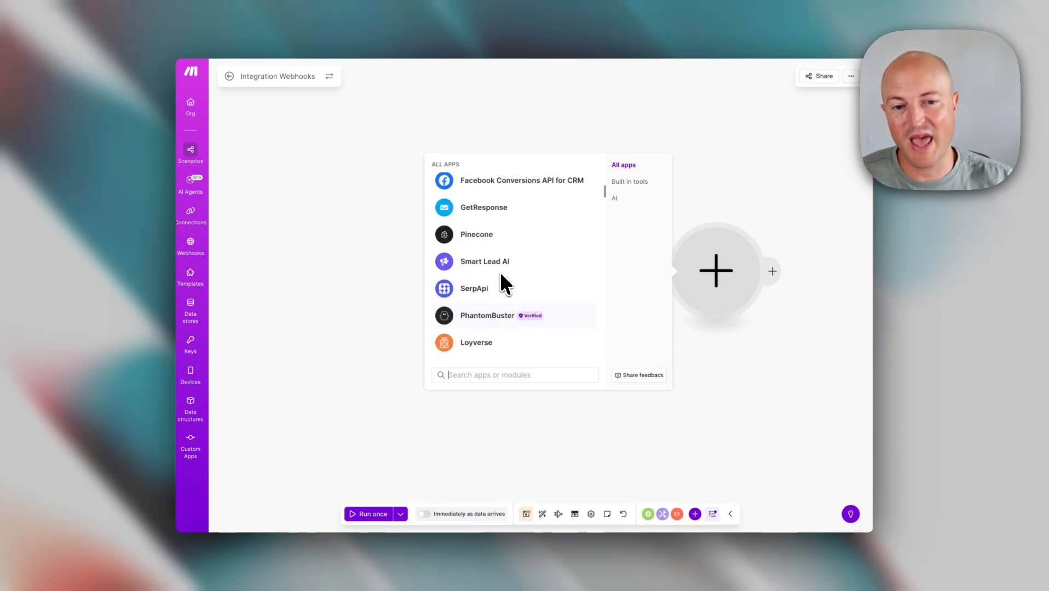
scroll(497, 271, up, 10)
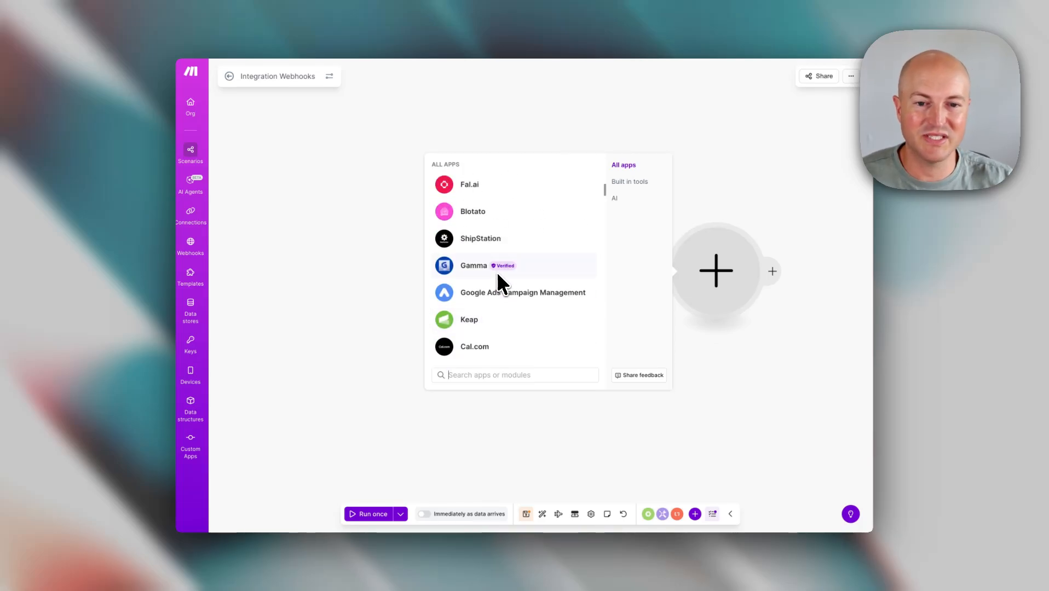
scroll(497, 272, up, 10)
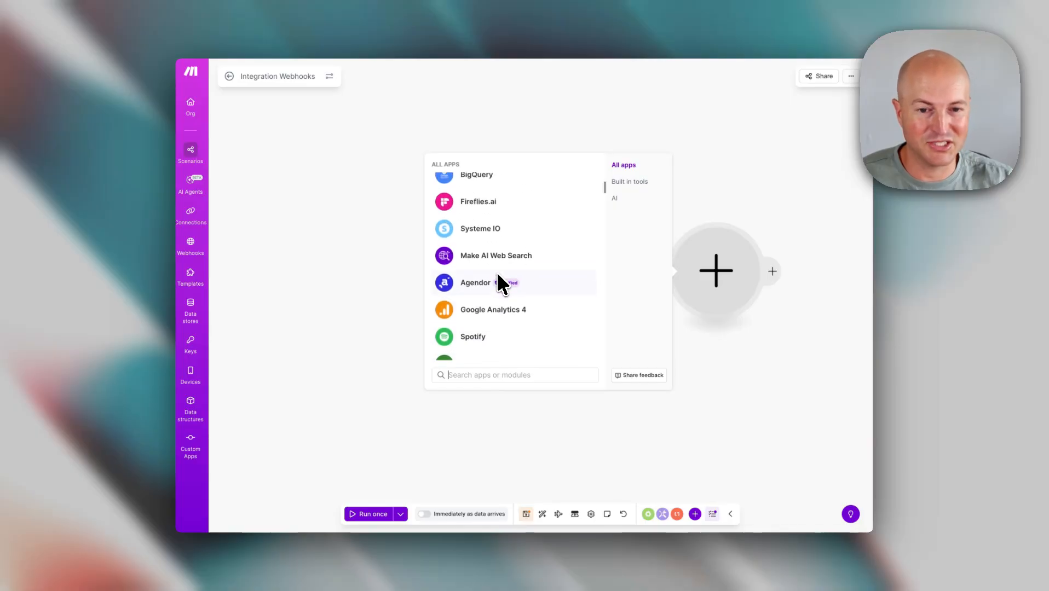
scroll(500, 285, up, 10)
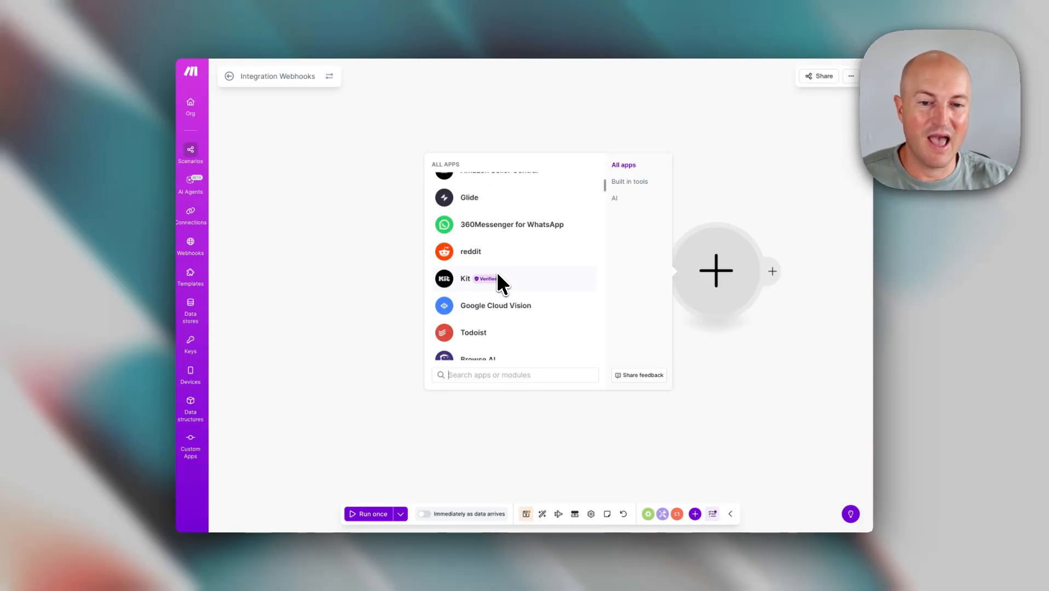
scroll(498, 277, up, 10)
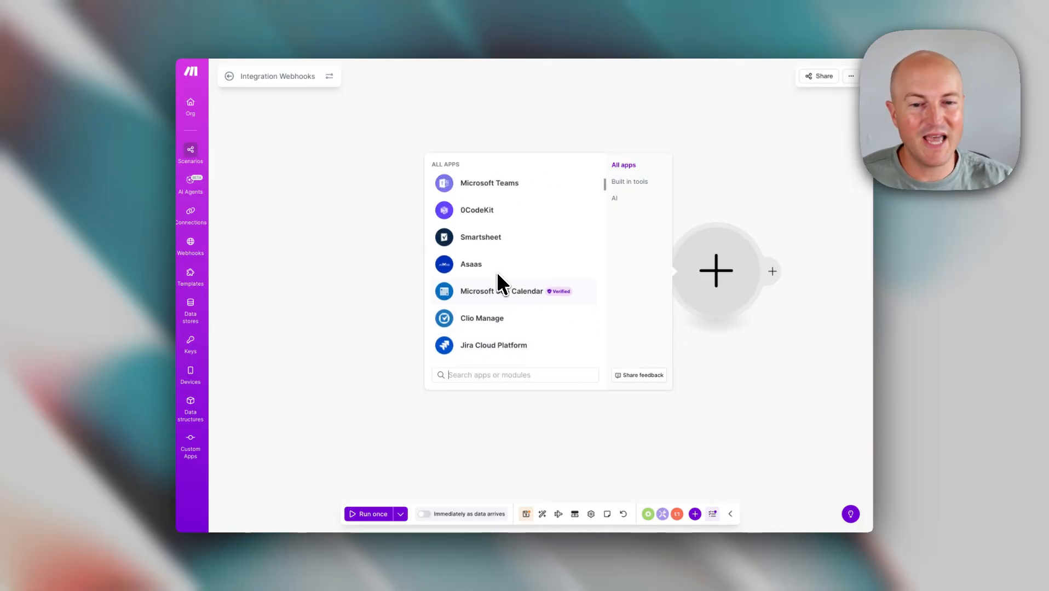
scroll(499, 283, up, 10)
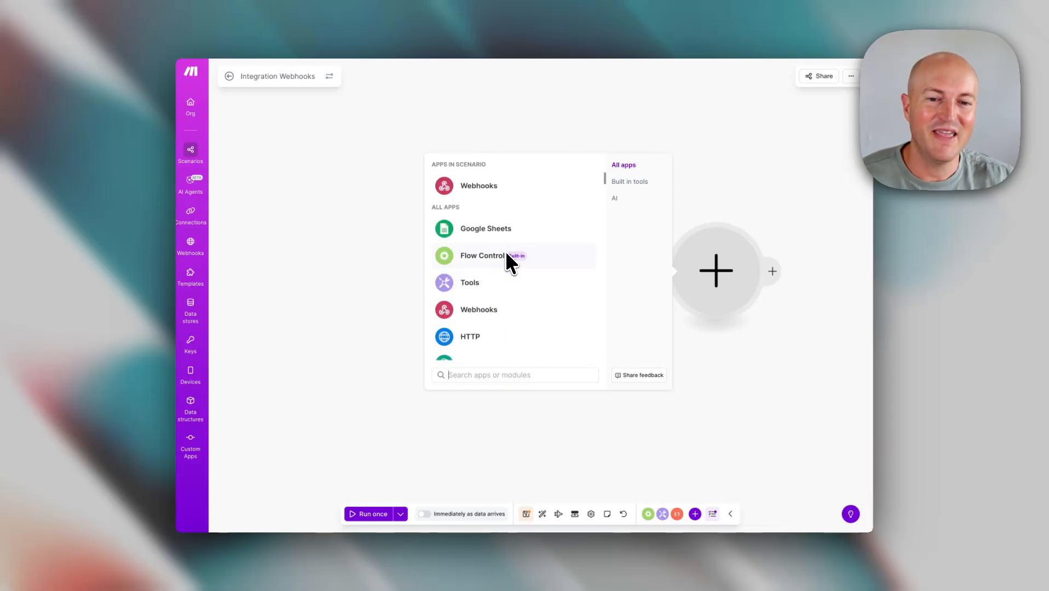
scroll(495, 282, down, 3)
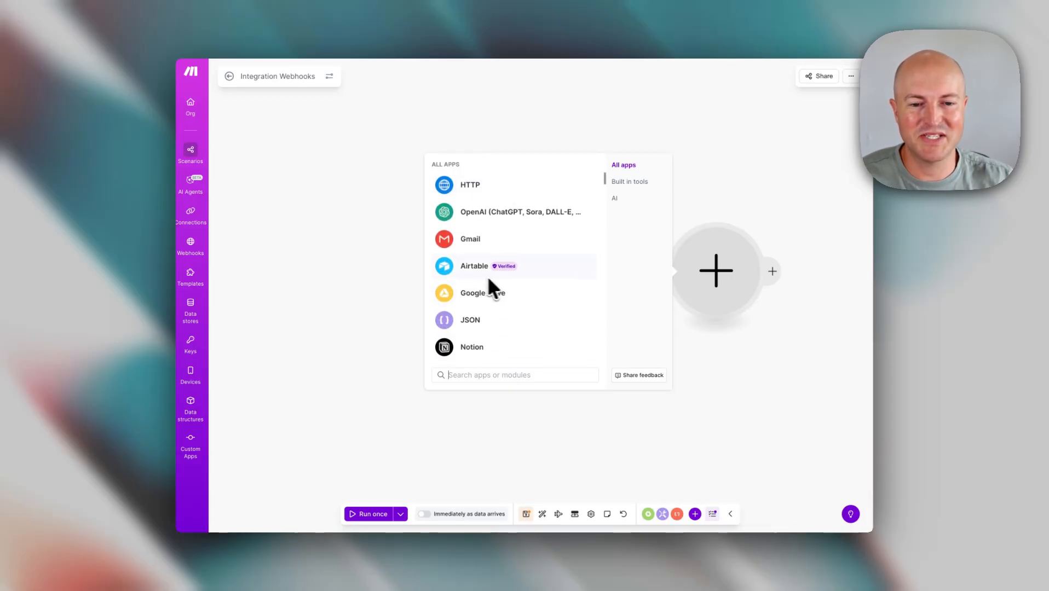
scroll(495, 279, down, 5)
scroll(501, 280, down, 3)
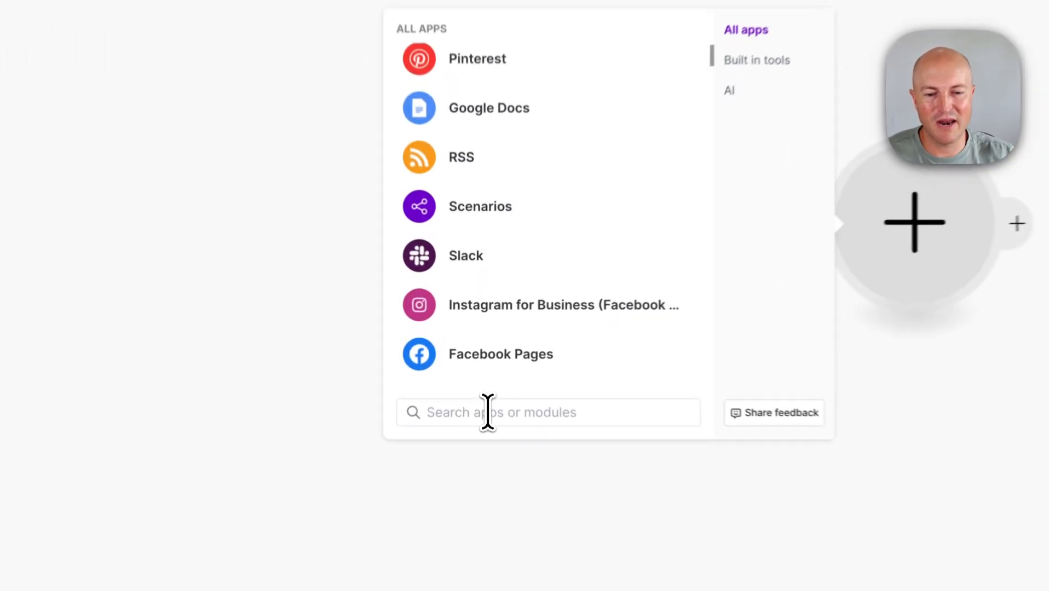
- Search the app list for Slack and add its Send a Message module after the Webhooks trigger
click(488, 413)
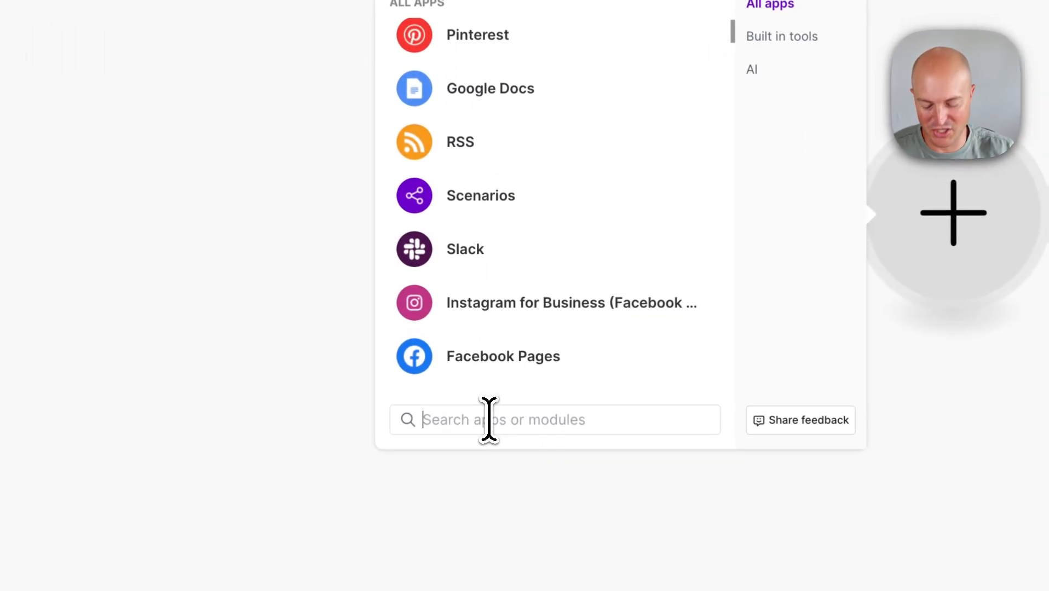
text(slack)
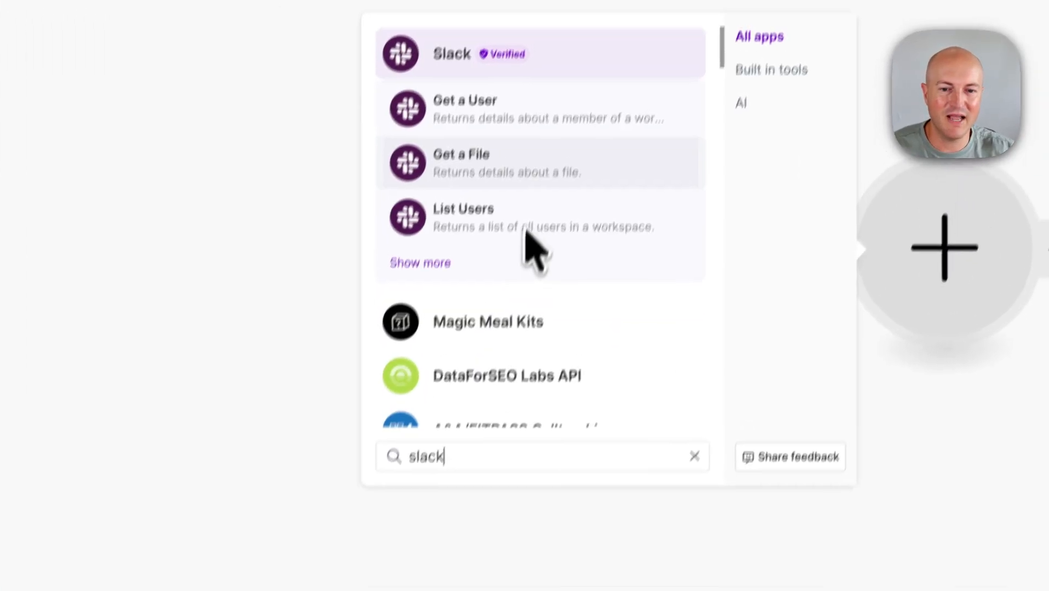
click(454, 227)
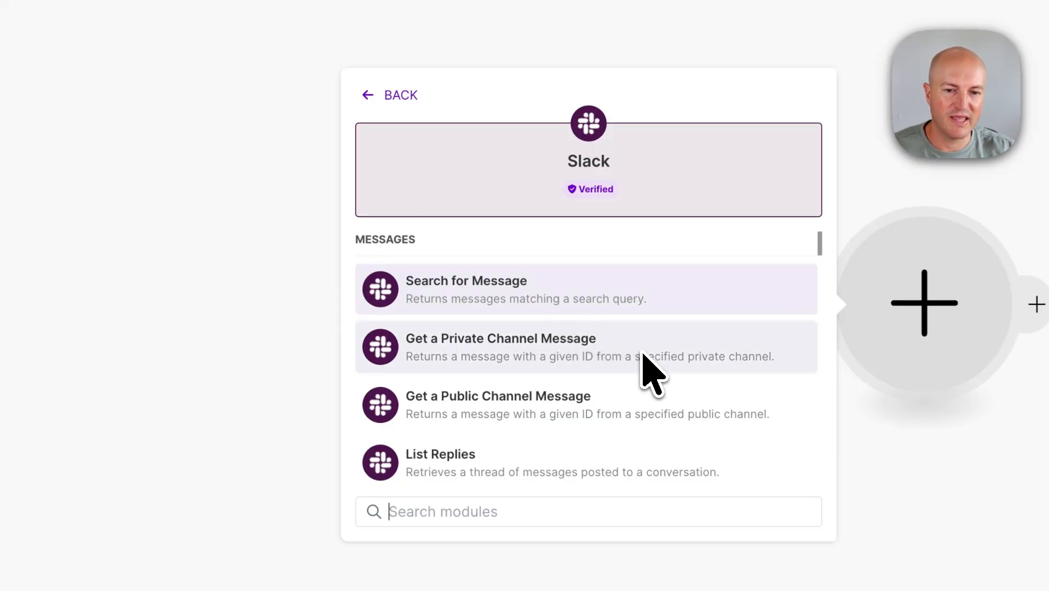
scroll(644, 362, down, 2)
scroll(644, 363, down, 1)
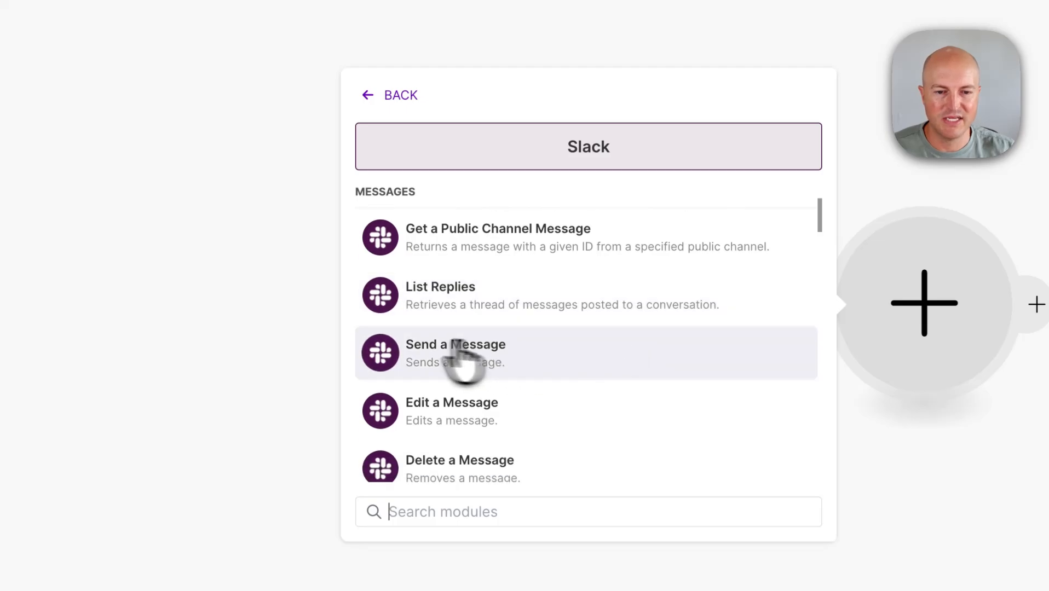
click(514, 355)
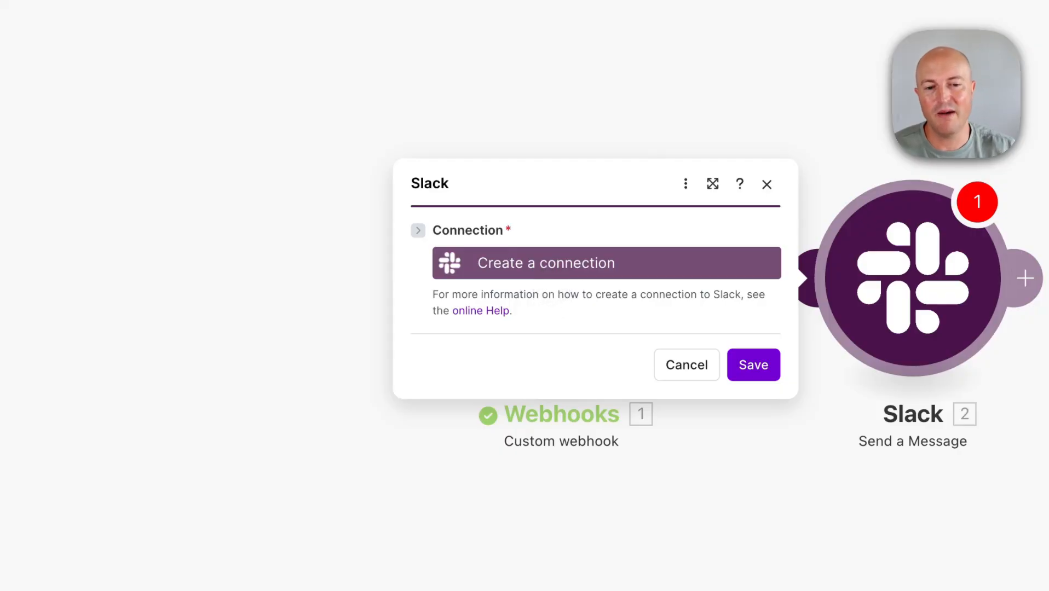
- Create a Slack (user) connection named OA Slack and save it to start Slack authorization
click(546, 264)
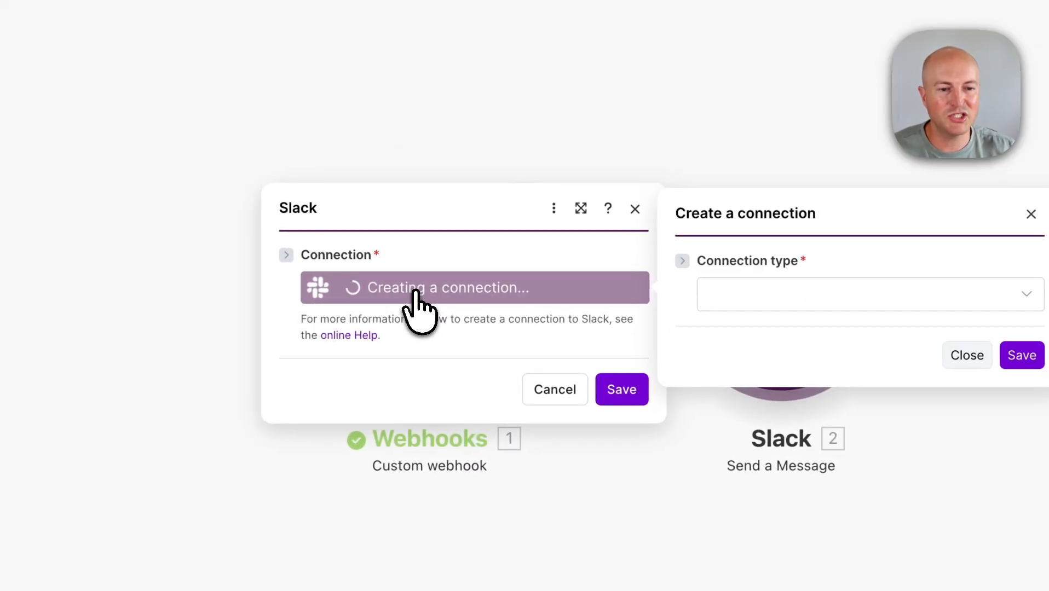
click(753, 294)
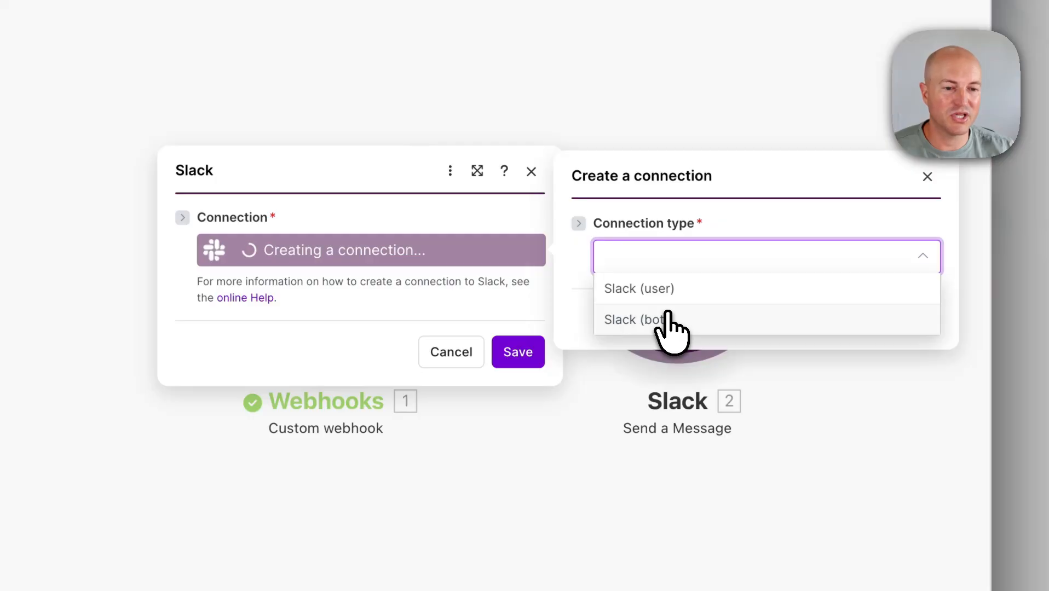
click(666, 289)
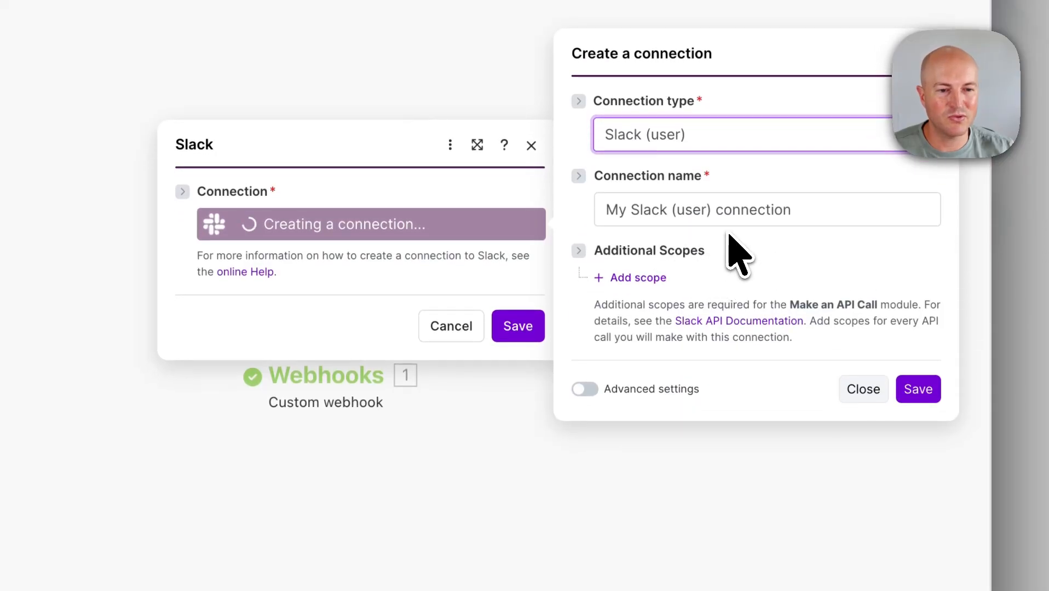
triple_click(730, 210)
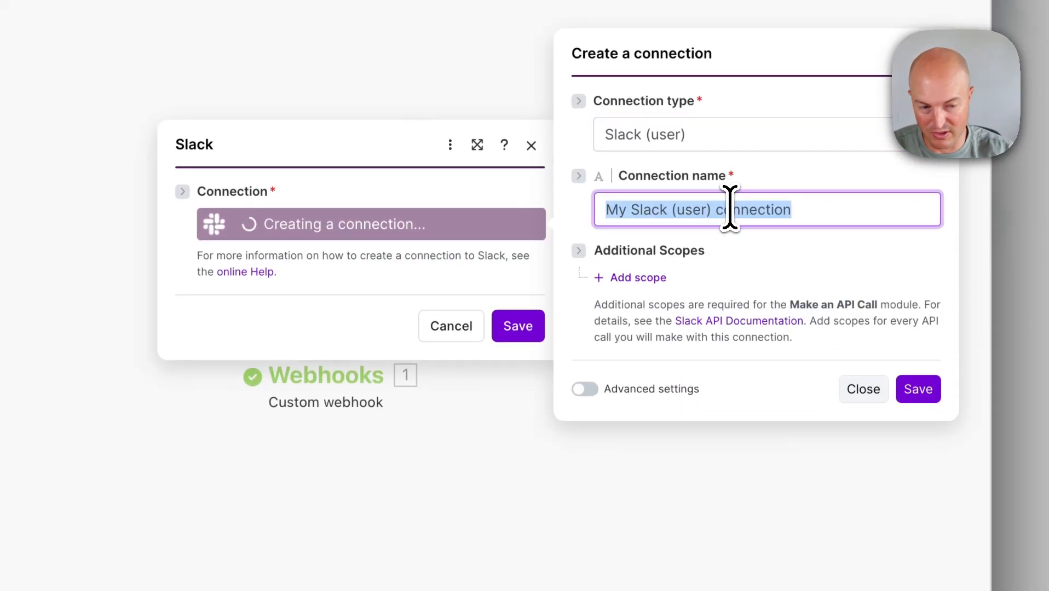
text(OA Slack)
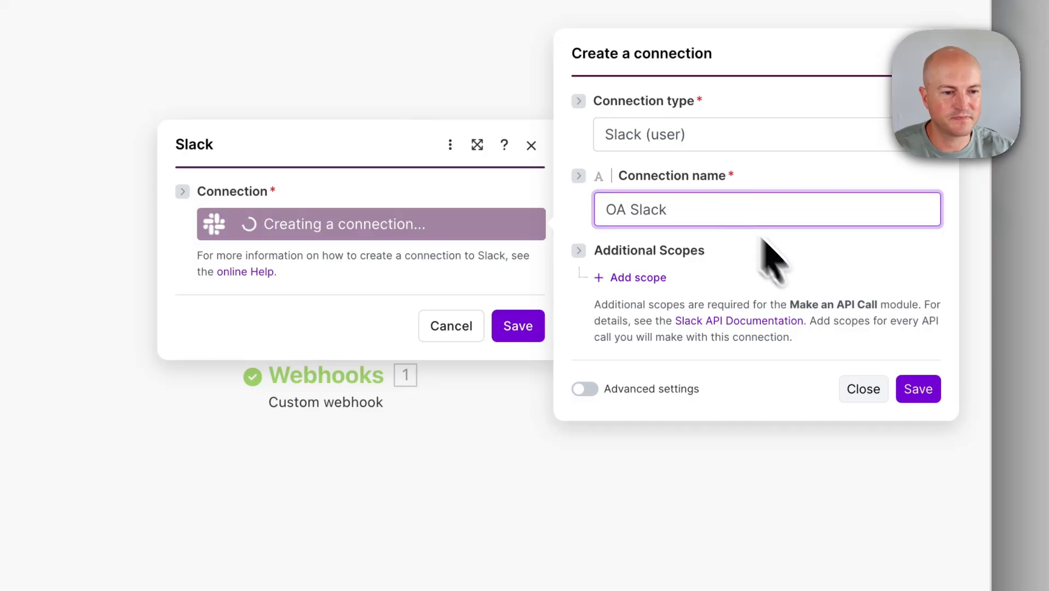
click(919, 390)
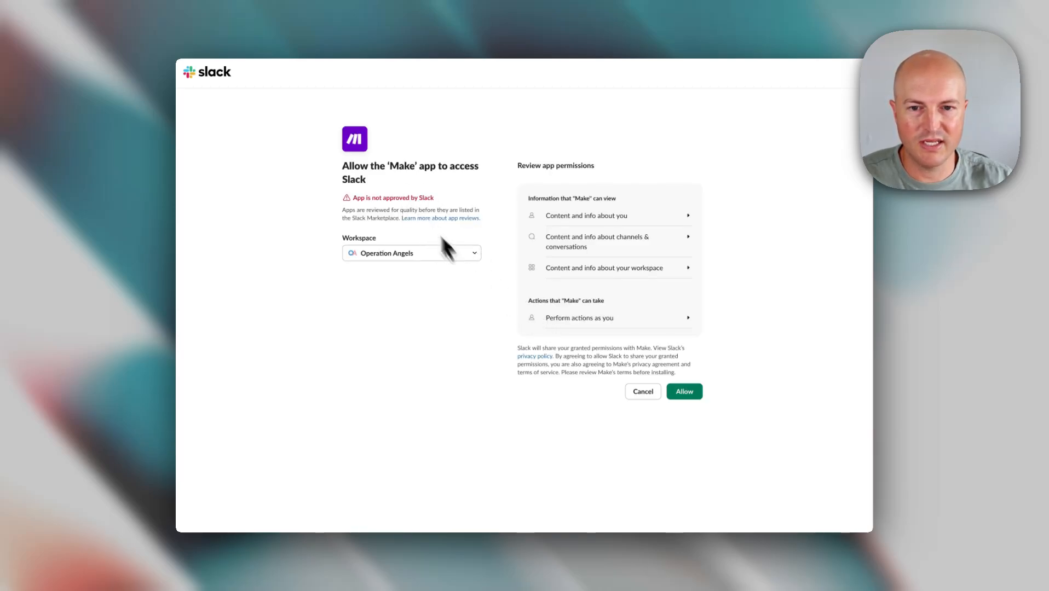
- Allow the Make app access to the Operation Angels Slack workspace
click(688, 392)
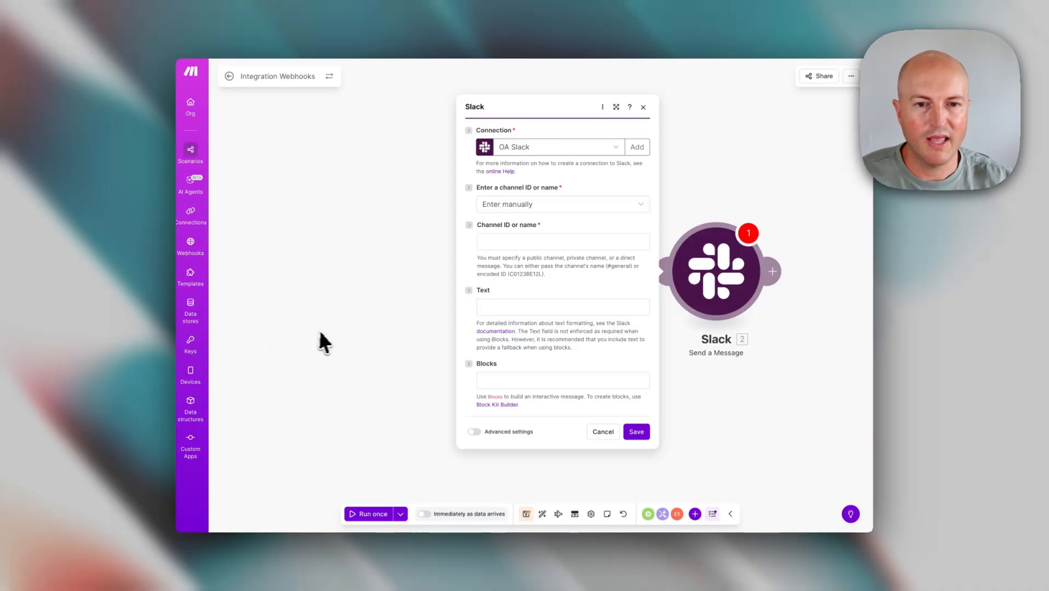
- Choose the channel from a list, set Channel type to Public channel, and pick forms
click(627, 208)
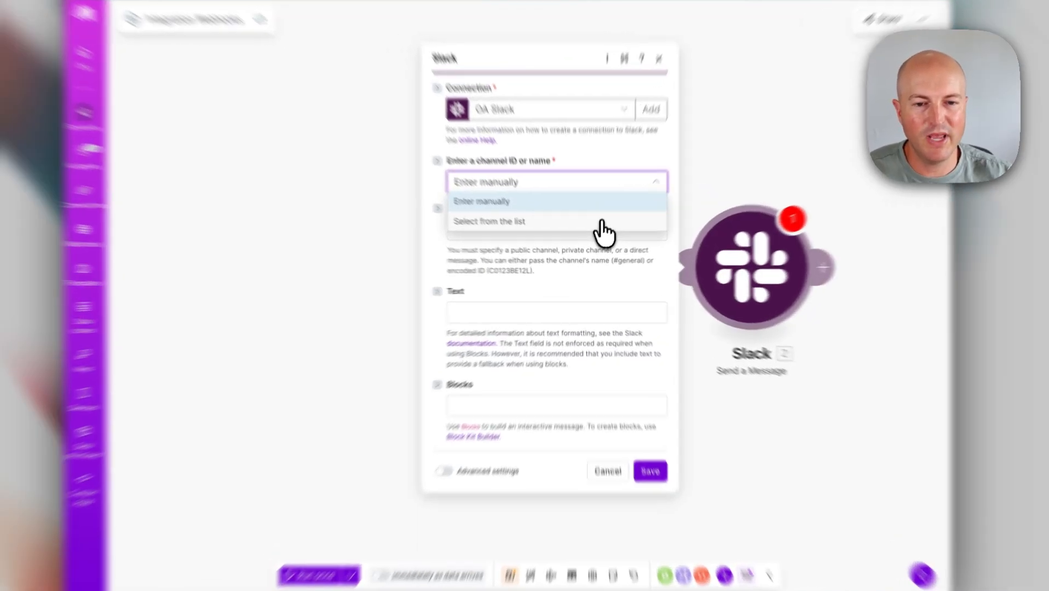
click(600, 235)
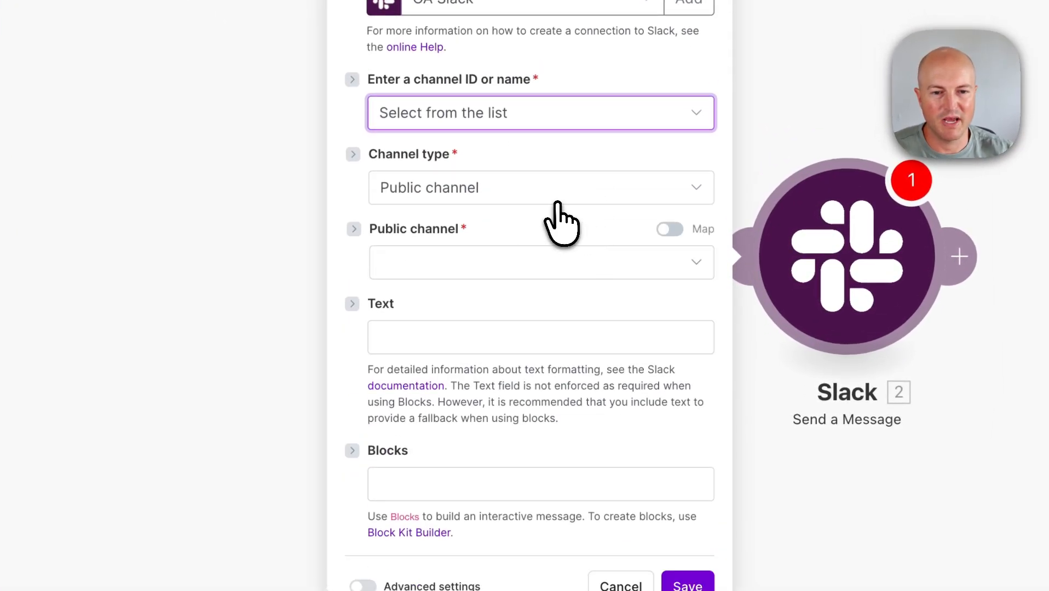
click(557, 204)
click(507, 218)
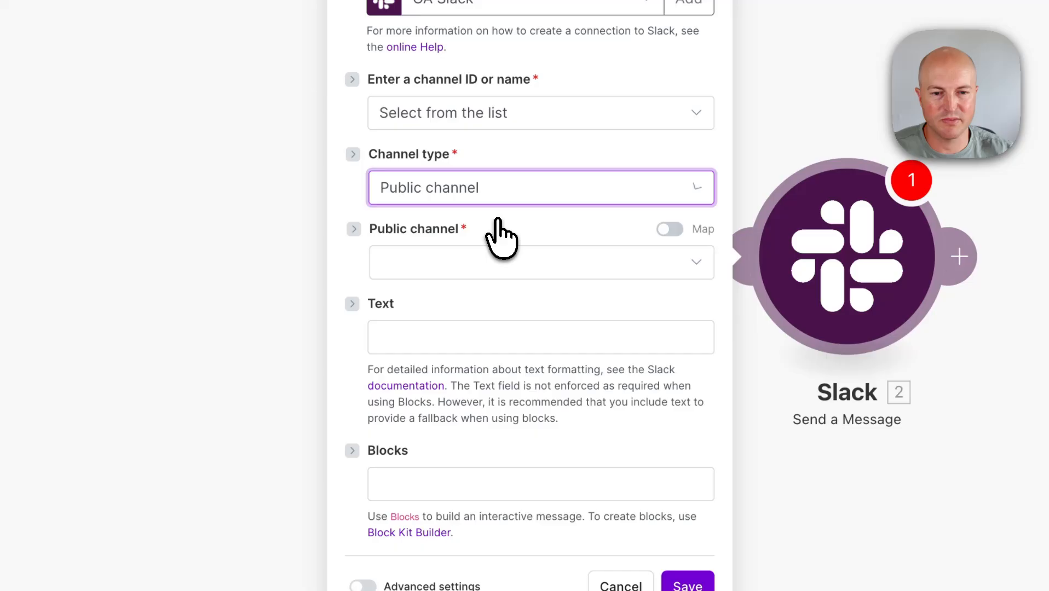
click(534, 257)
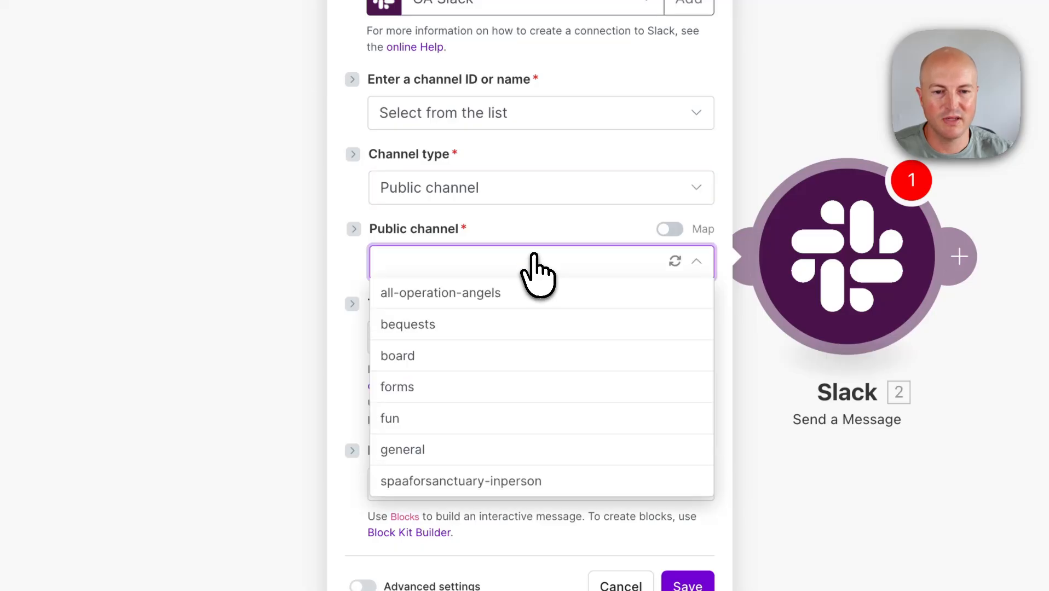
click(486, 394)
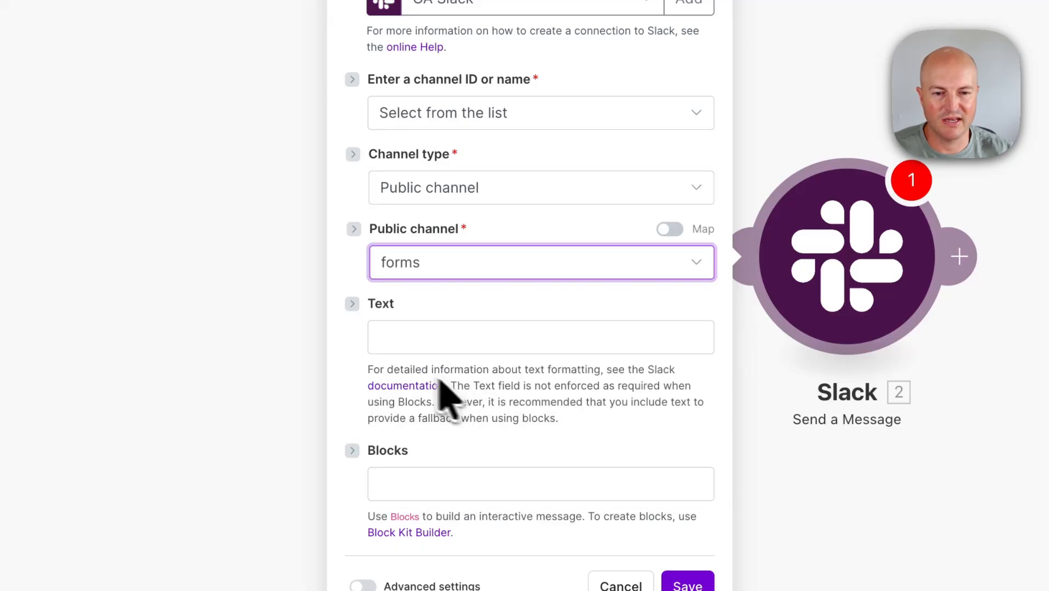
click(431, 328)
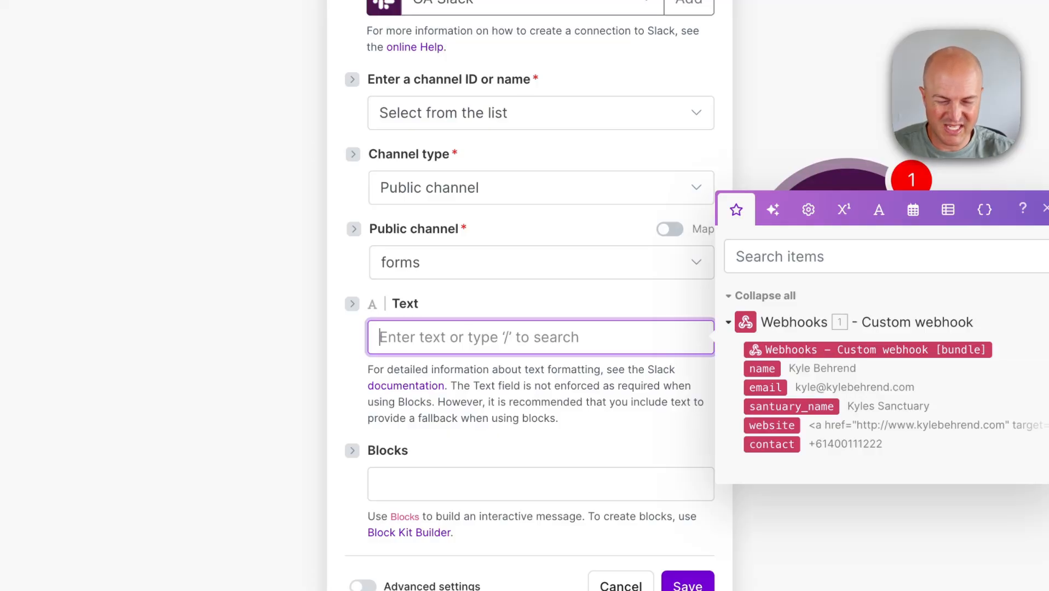
- Type the bold 'New Application Received' heading as the first line of the Slack message
text(*)
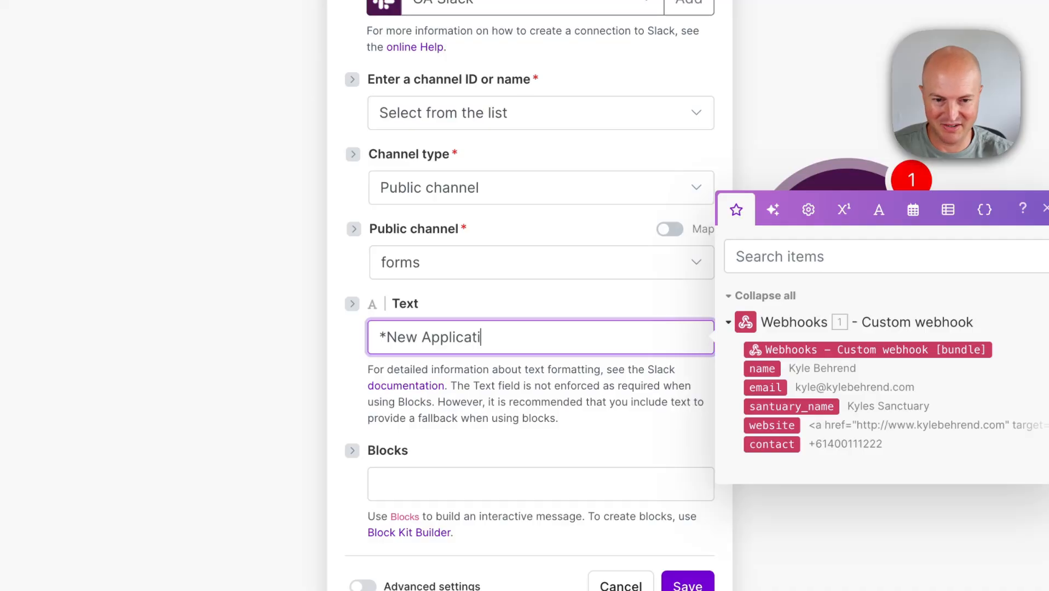
text(on /)
key(Escape)
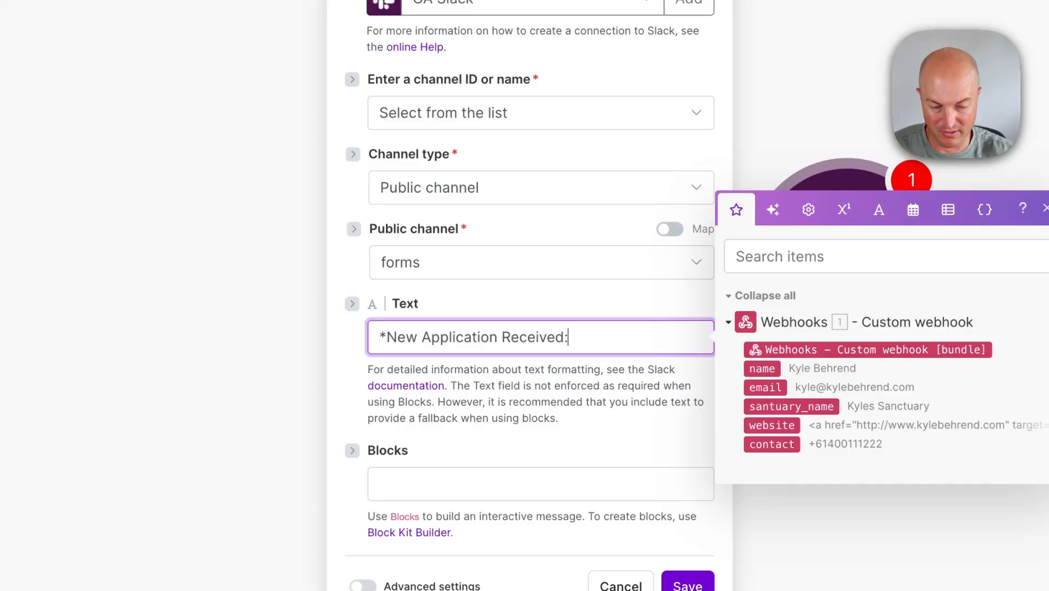
text(*)
key(Return)
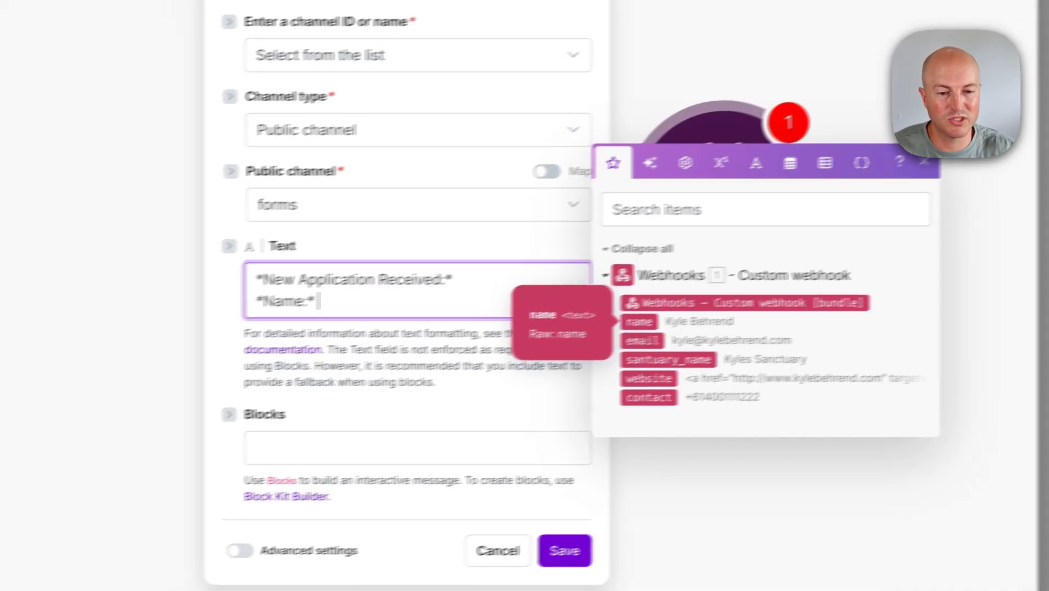
- Map the webhook name, email, santuary_name, website and contact values after their bold labels
click(623, 325)
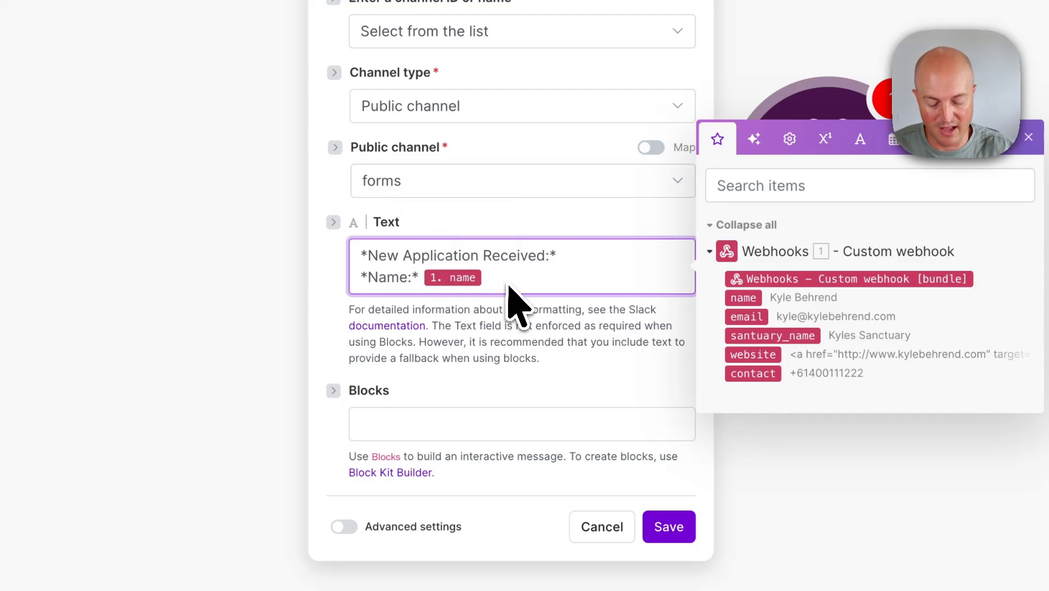
key(Return)
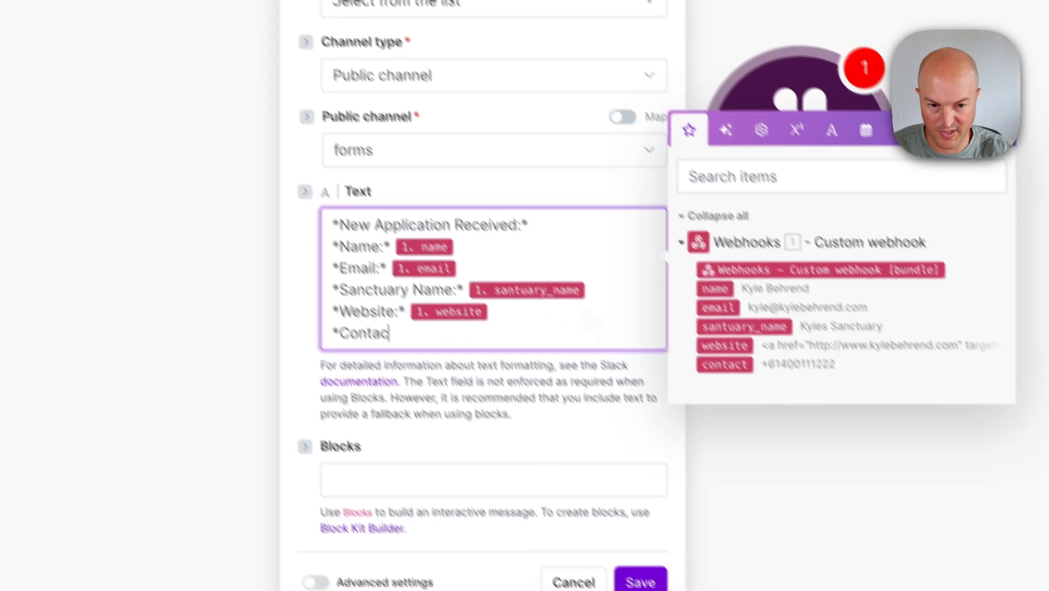
text(t:*)
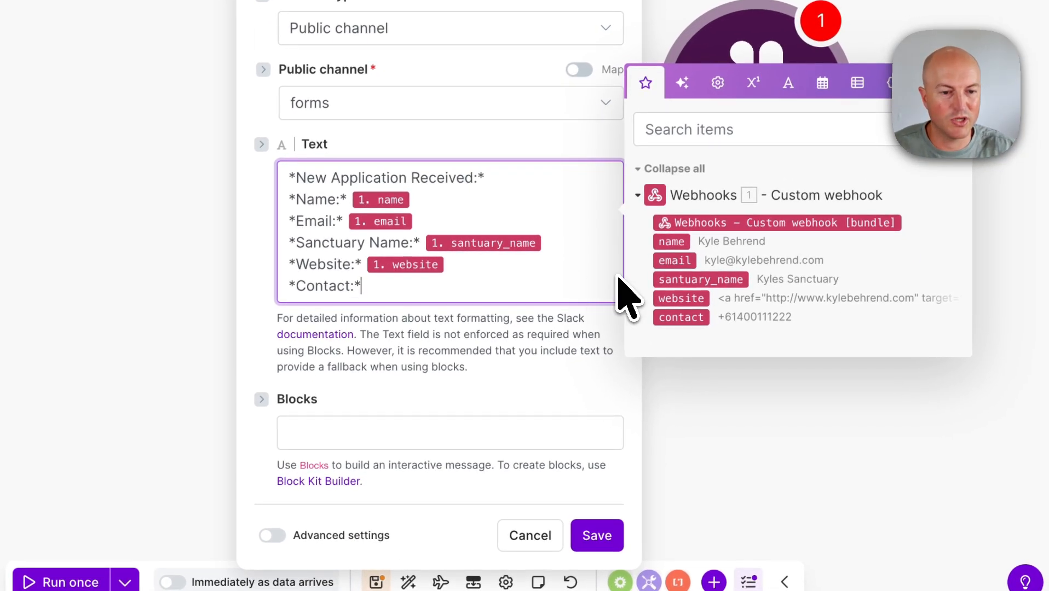
click(679, 319)
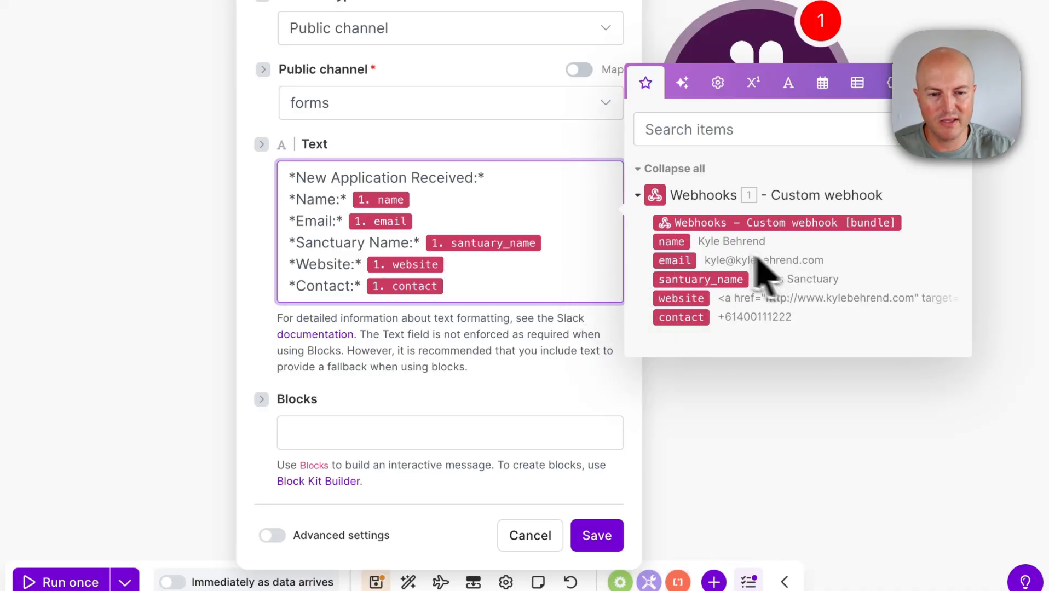
scroll(465, 214, down, 1)
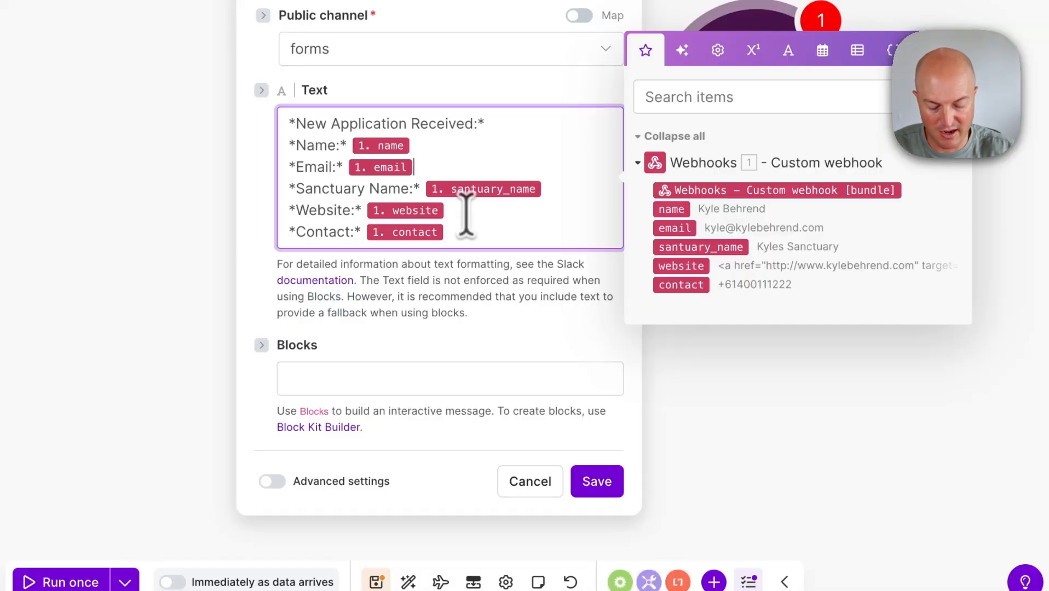
key(Return)
text(----)
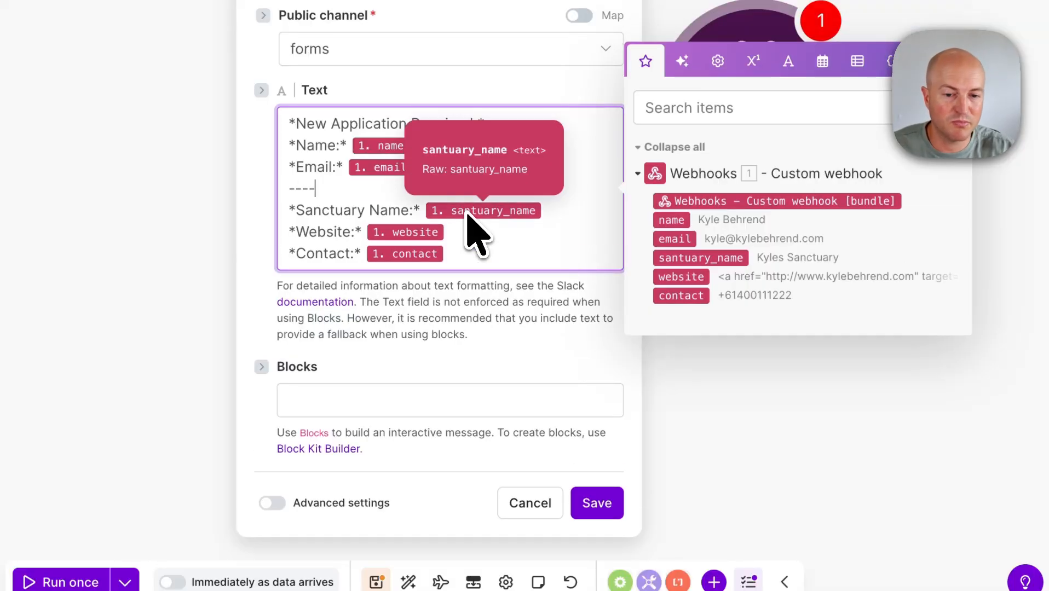
key(BackSpace)
key(BackSpace)
key(BackSpace)
key(BackSpace)
key(BackSpace)
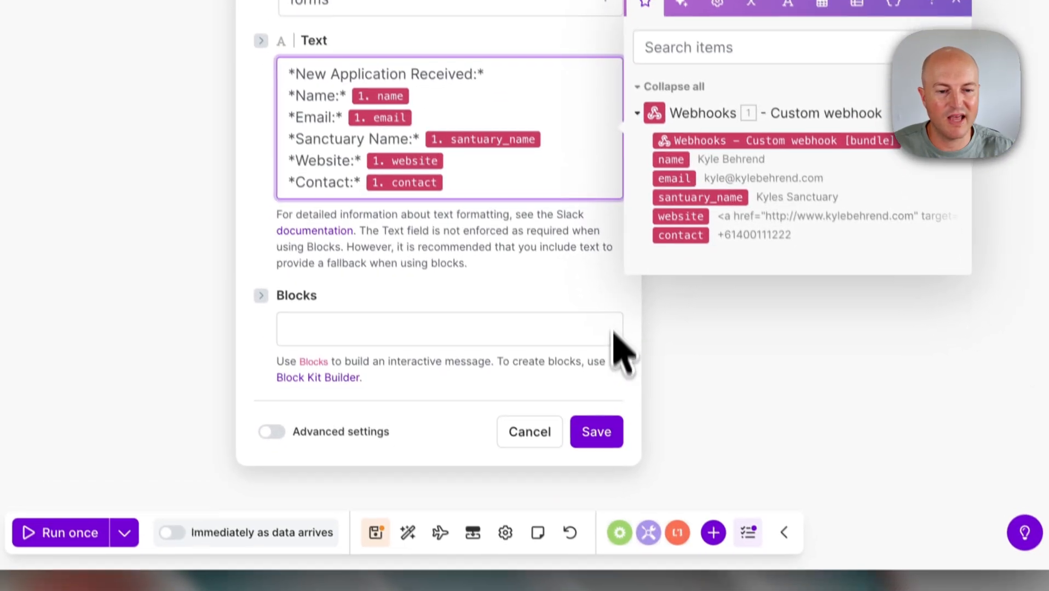
- Save the Slack module settings and the scenario
click(596, 431)
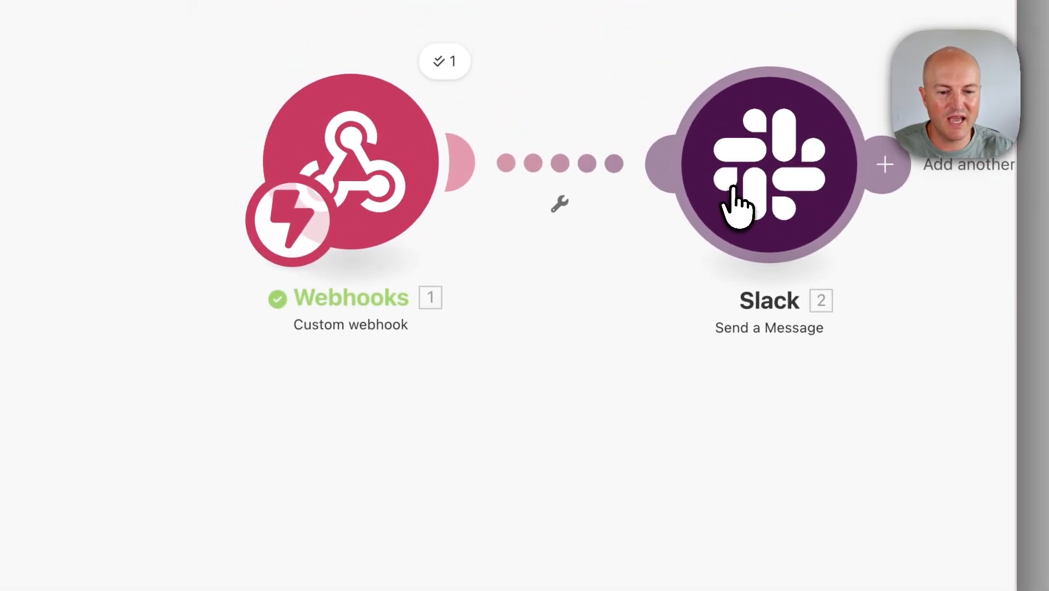
click(380, 560)
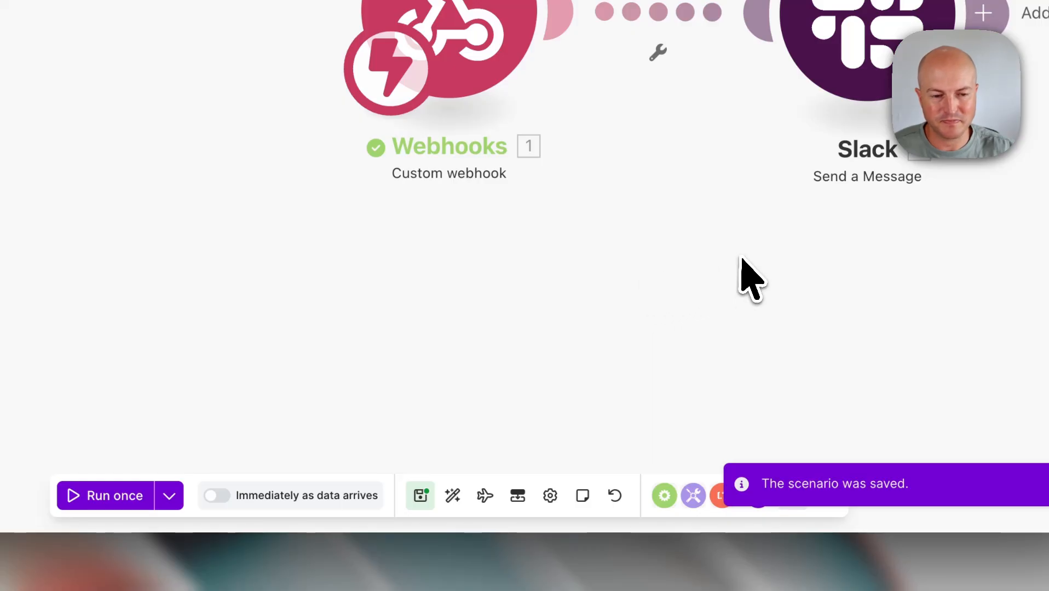
drag(743, 276, 502, 257)
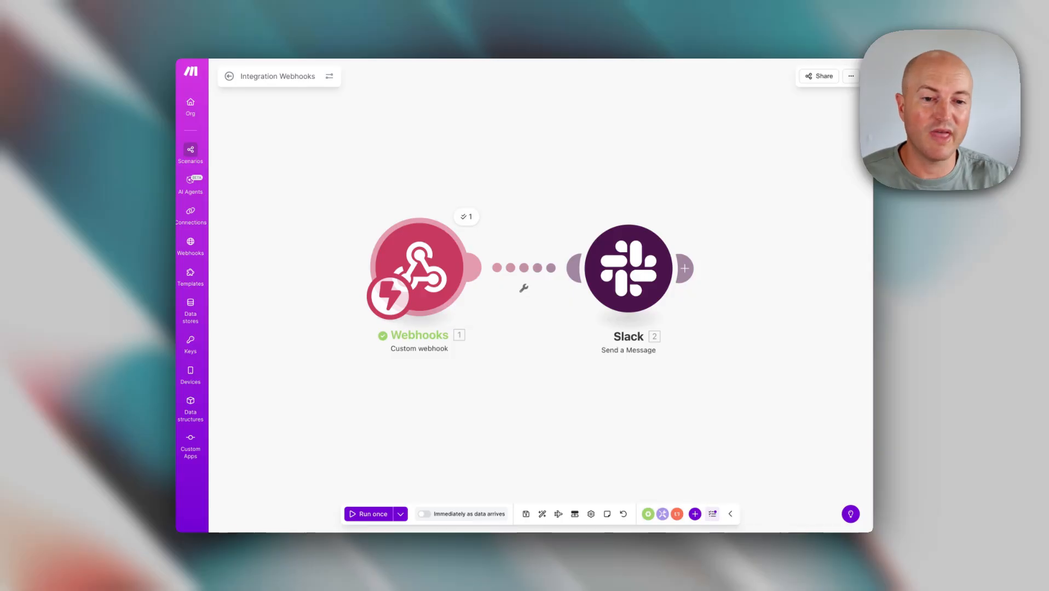
- Schedule the scenario to run immediately as data arrives, save it, and run it once
click(424, 514)
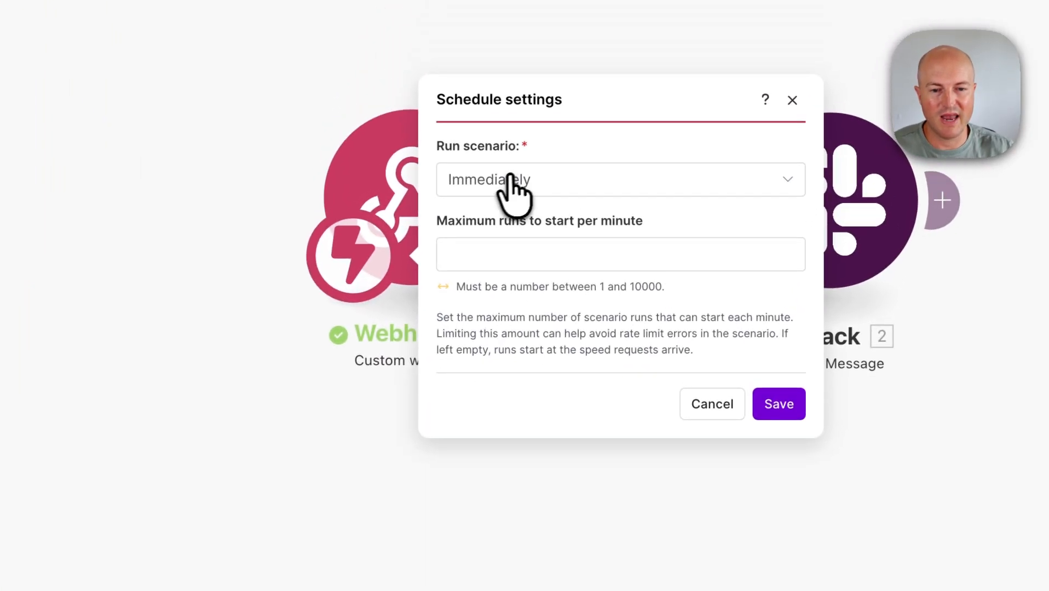
click(716, 444)
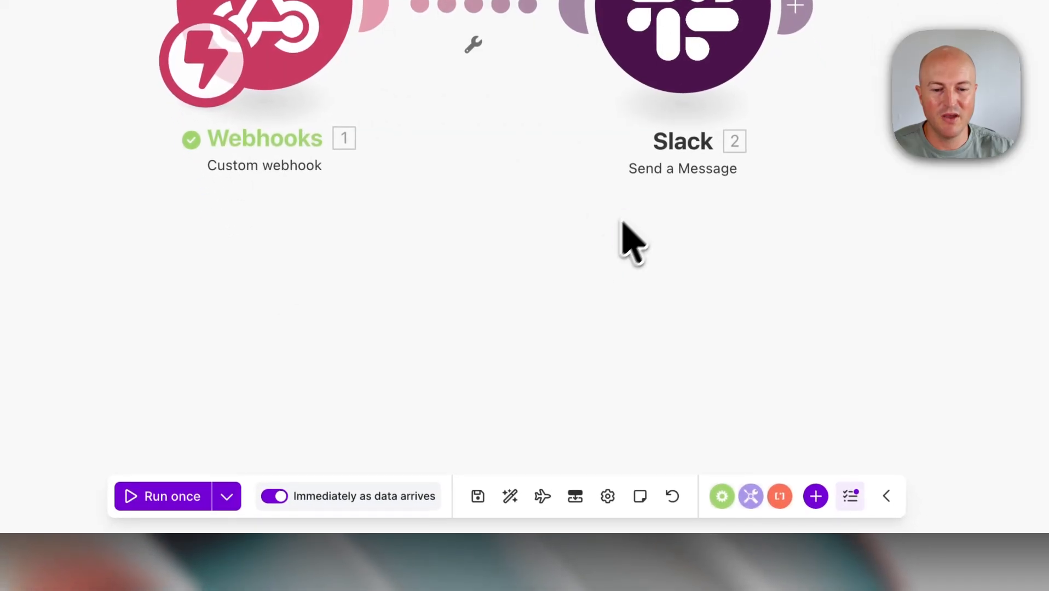
click(478, 497)
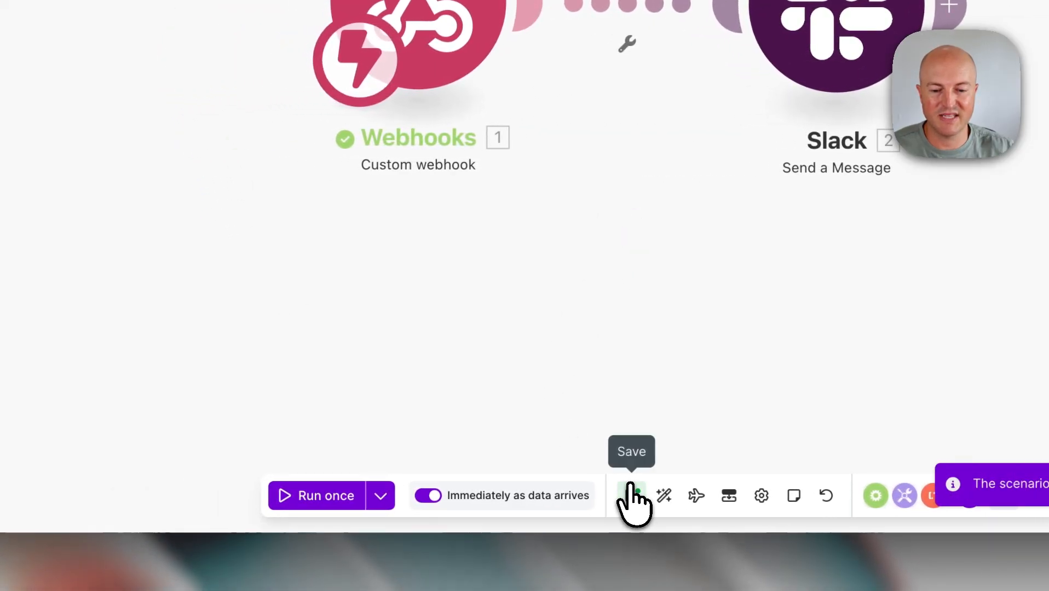
click(325, 495)
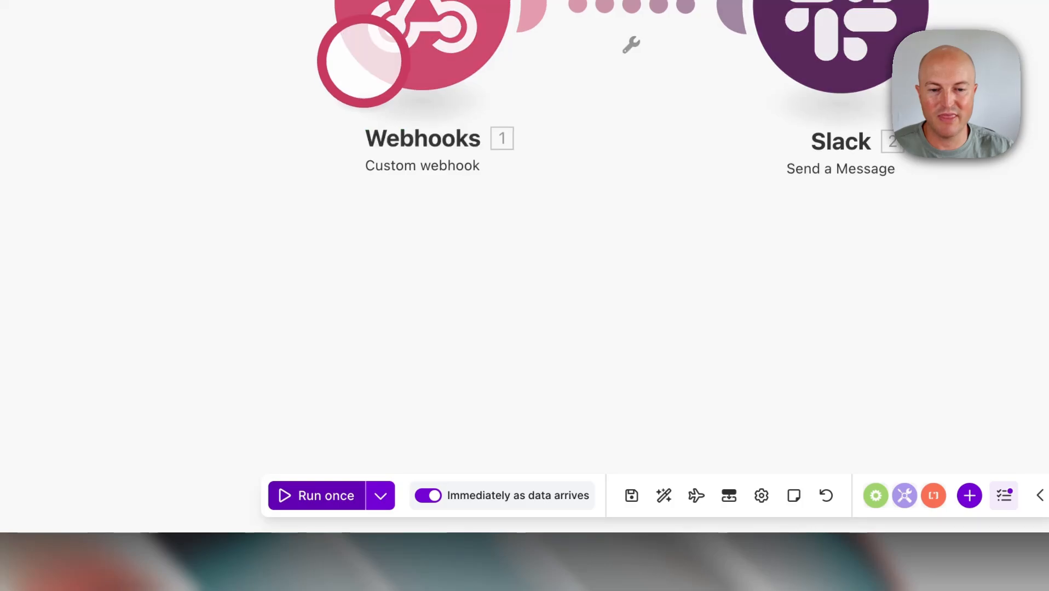
click(273, 1)
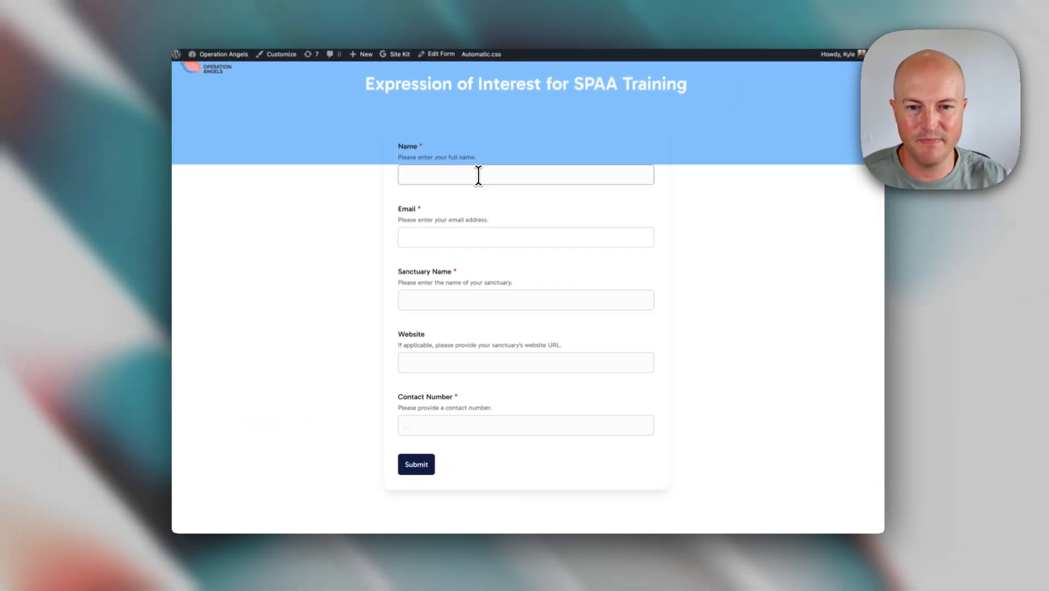
- Enter a test applicant's name, email, sanctuary, website and contact number, then submit the form
click(475, 181)
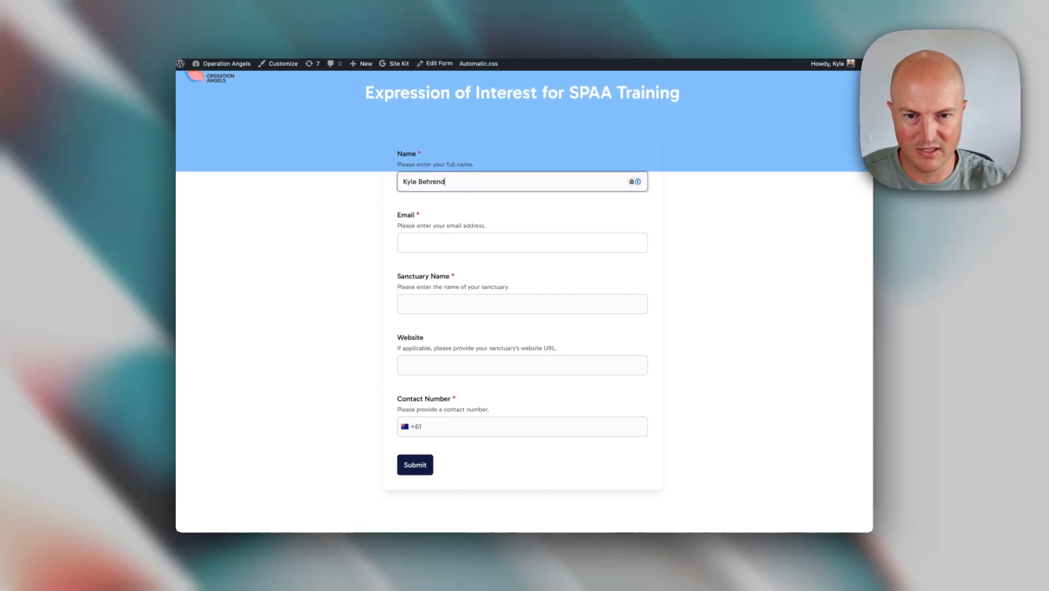
key(Tab)
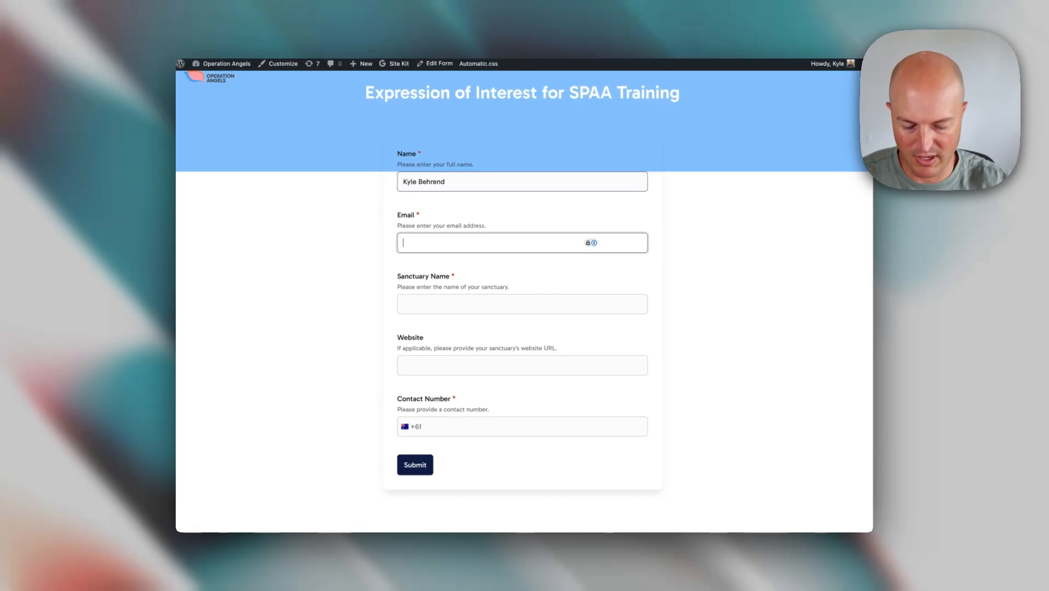
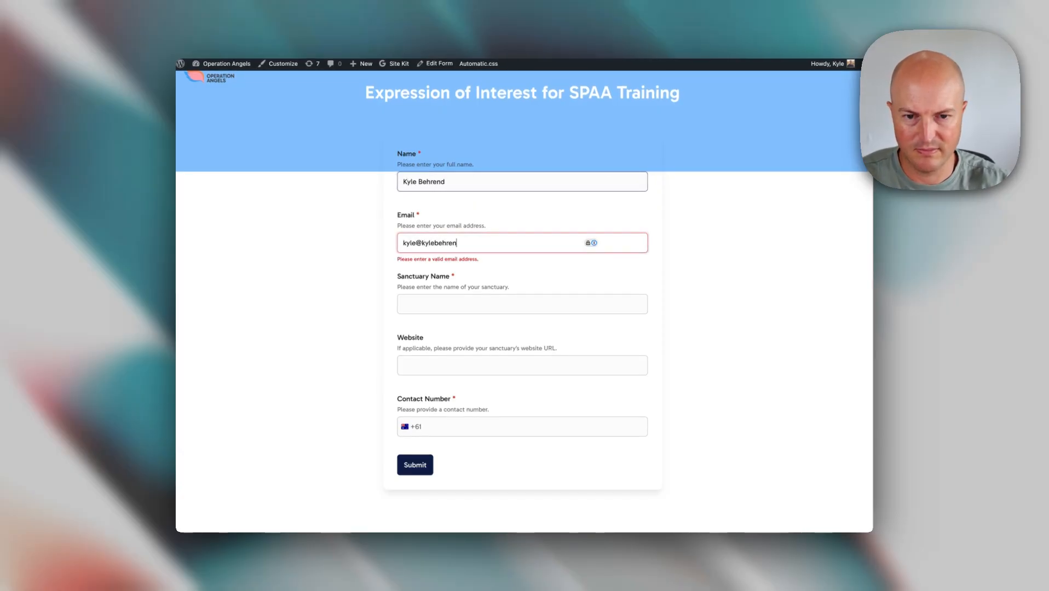
key(Tab)
text(Ky)
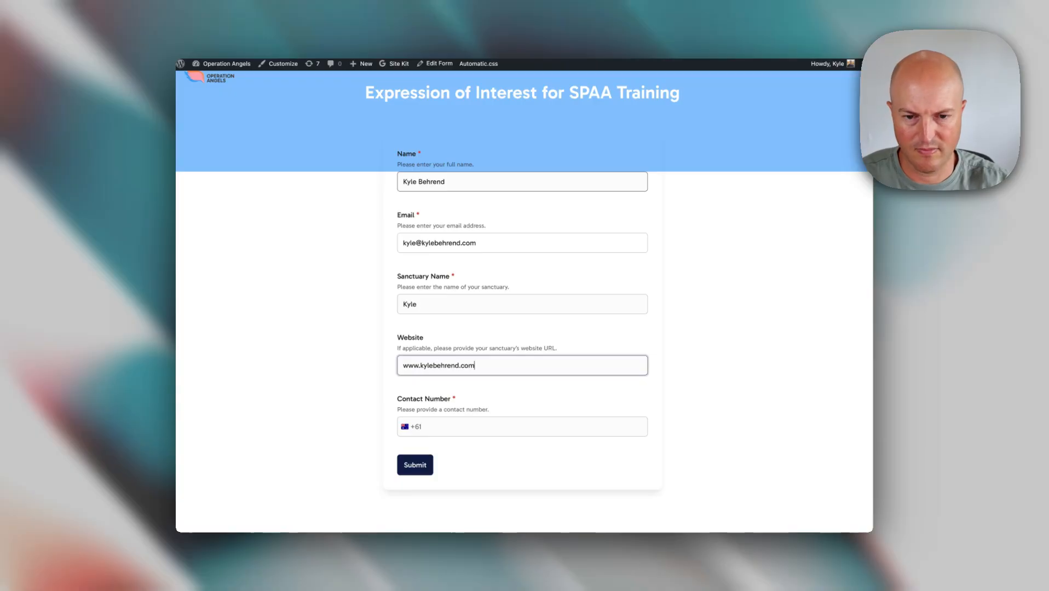
key(Tab)
click(447, 423)
text(400 111 222)
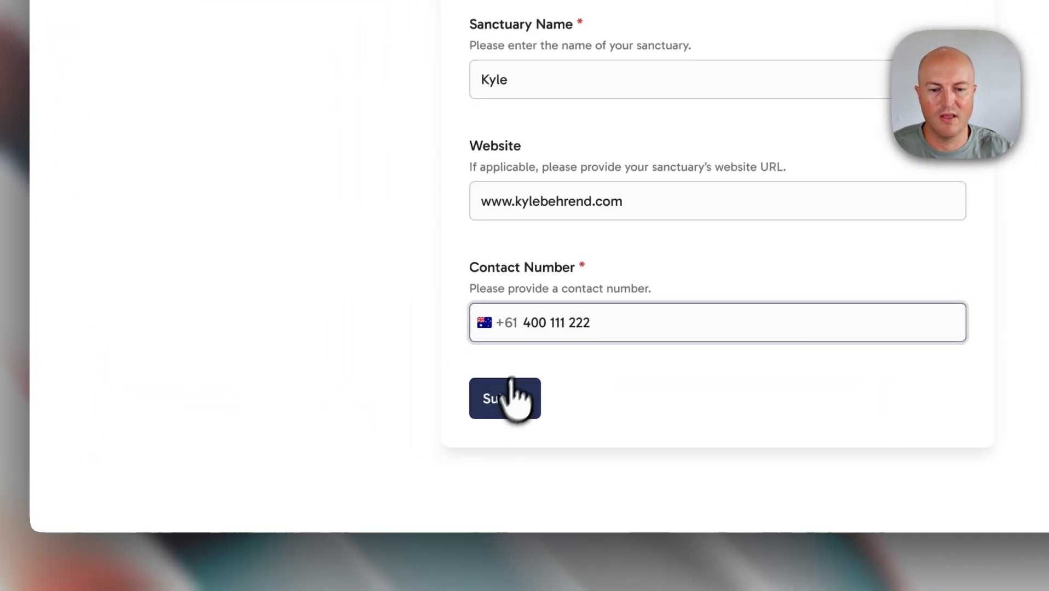
click(512, 386)
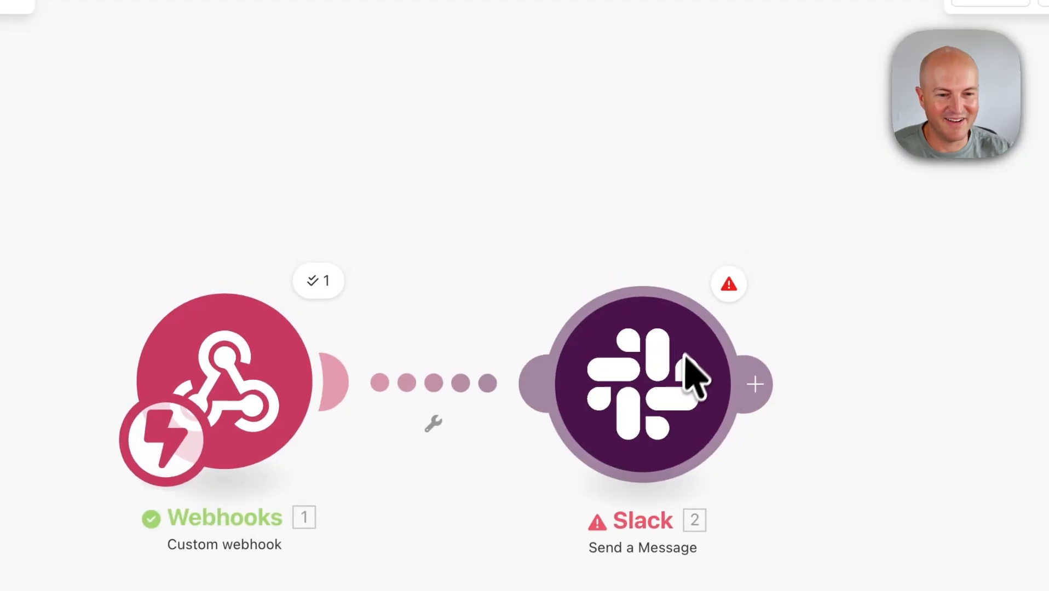
- Read the Slack module's not_in_channel DataError, then save the scenario and run it once again
click(735, 270)
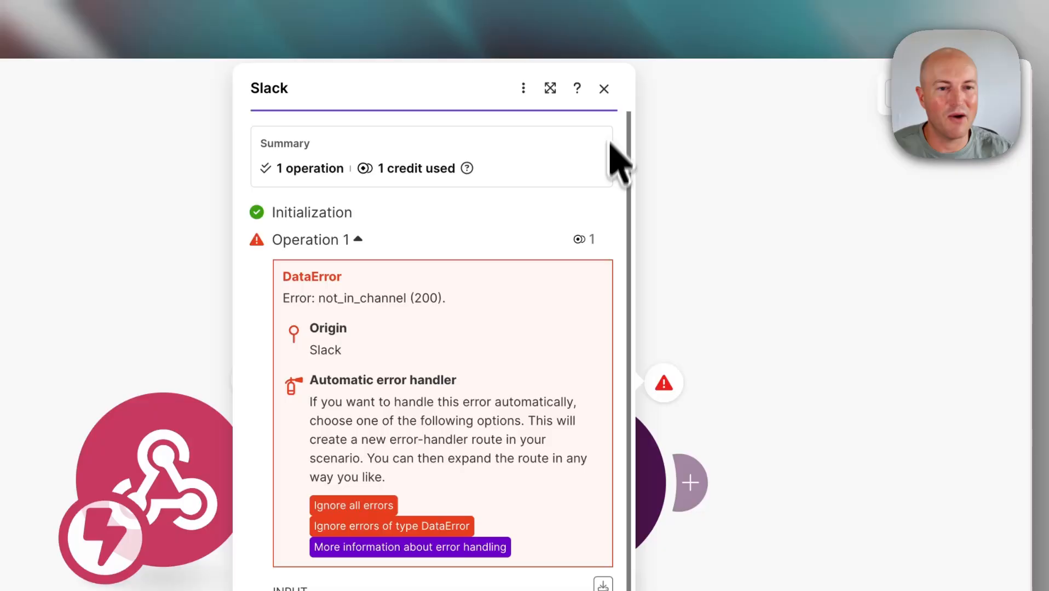
click(605, 89)
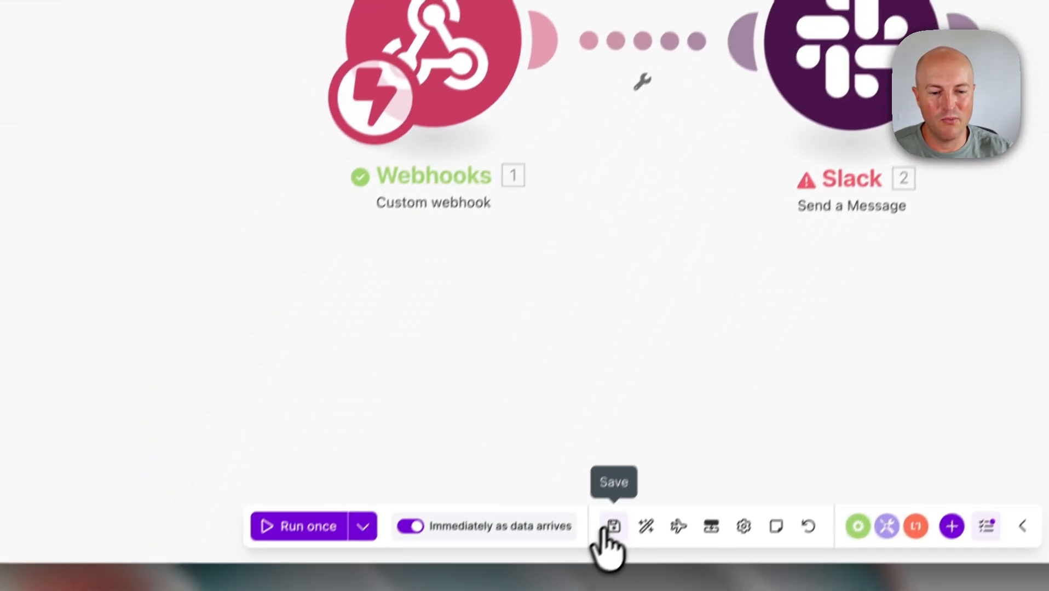
click(611, 527)
click(323, 495)
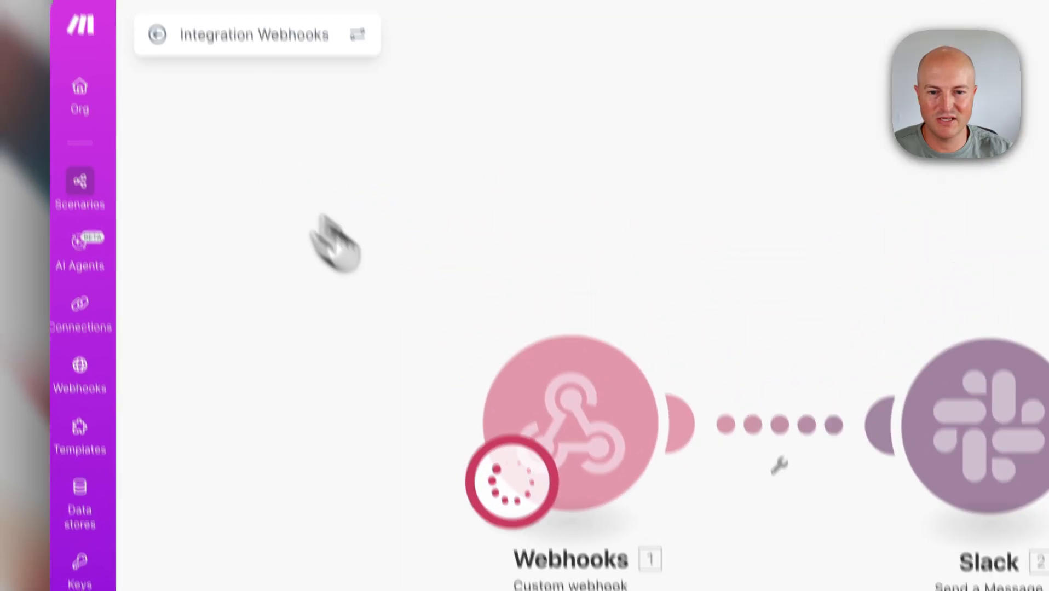
- Force-stop the waiting run and replay the failed Error run from the scenario History
click(165, 74)
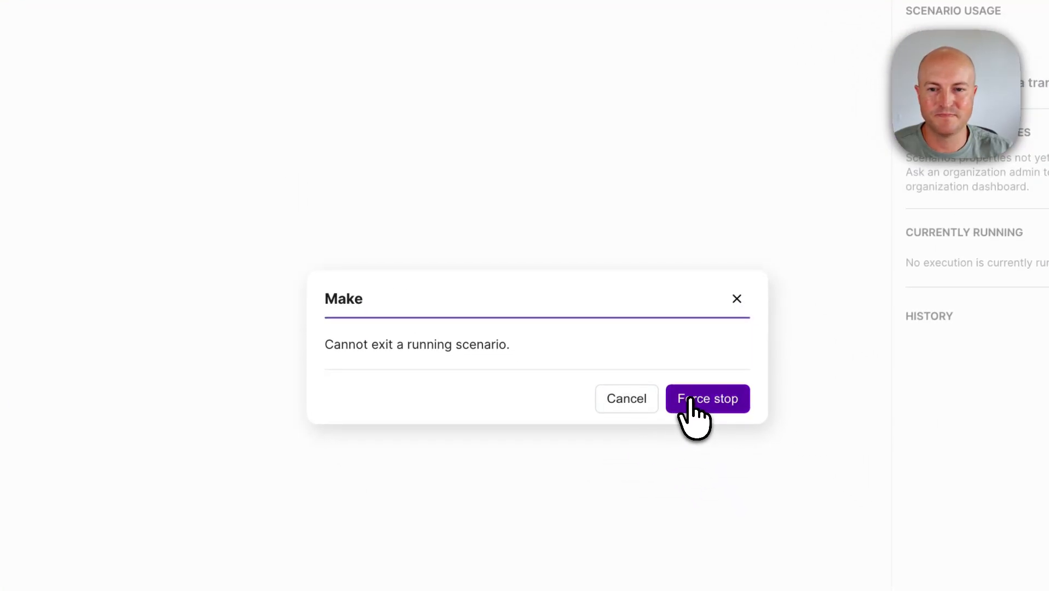
click(681, 400)
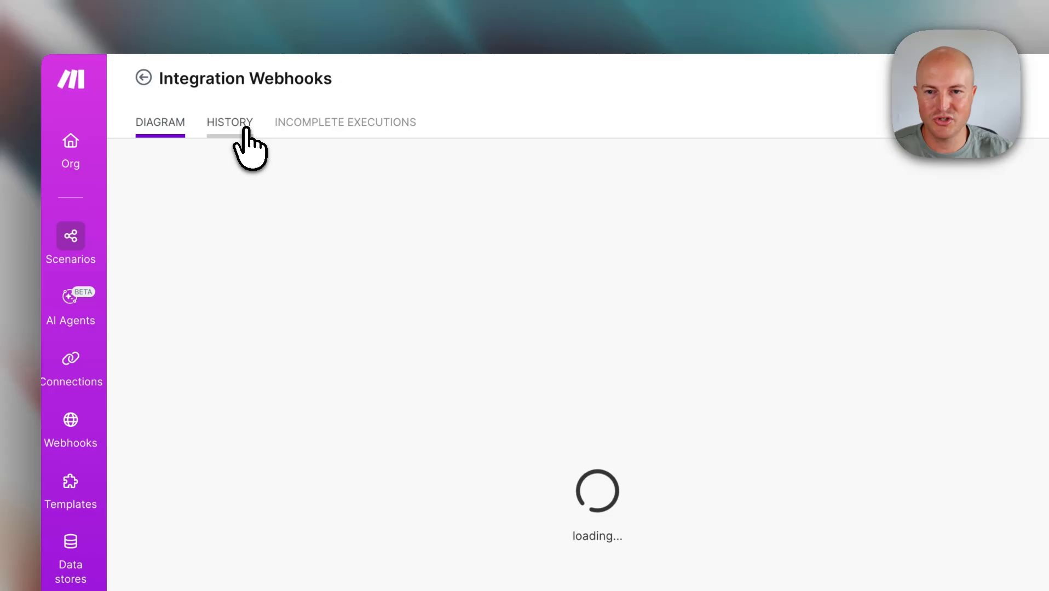
click(245, 132)
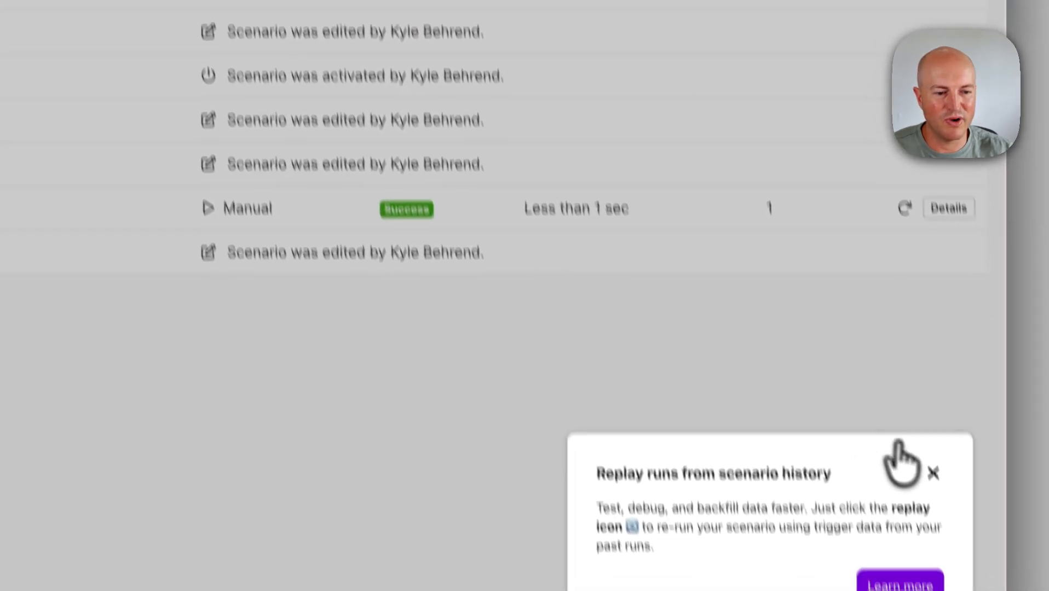
click(932, 473)
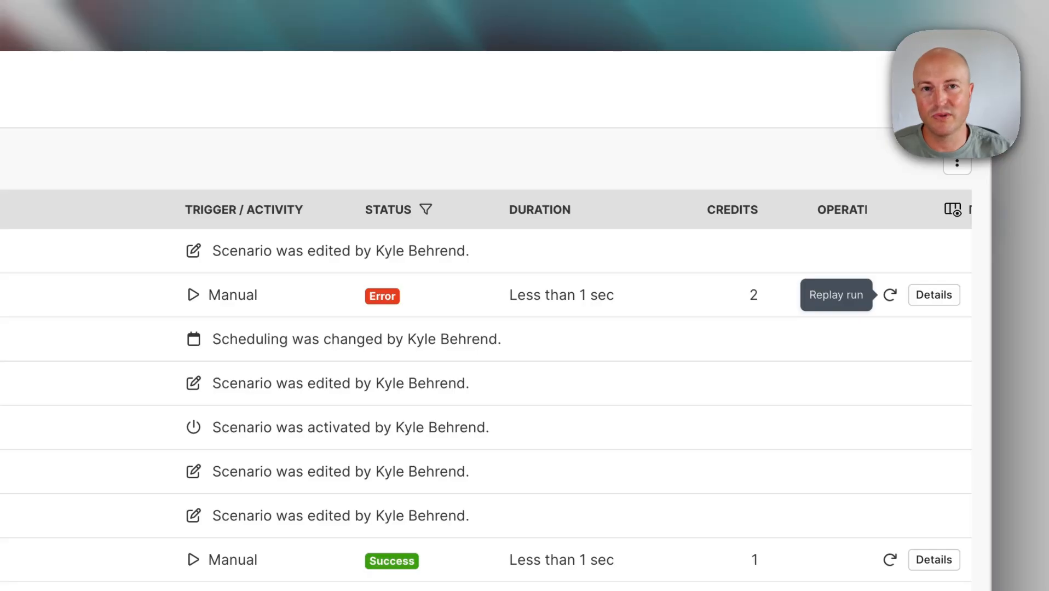
click(887, 299)
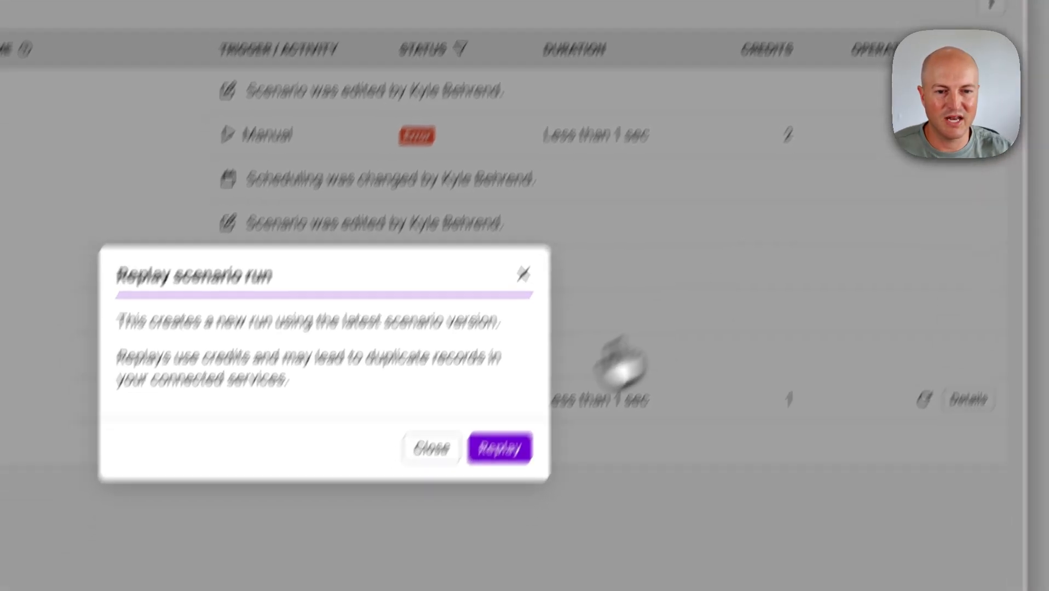
click(465, 512)
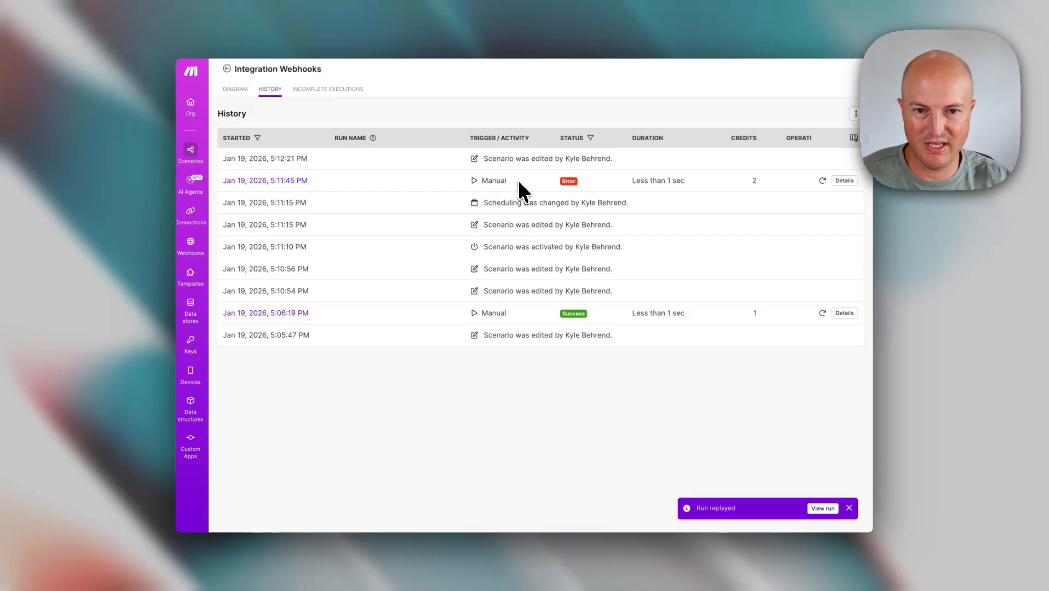
key(super+r)
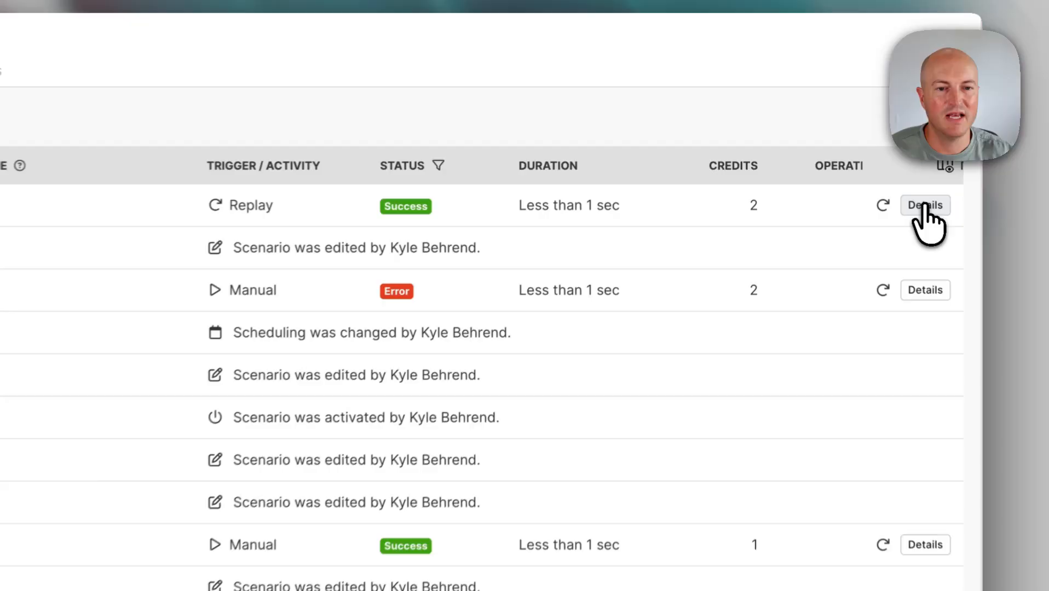
- Review the Replay run's webhook data and Slack message input/output, then return to DIAGRAM
click(869, 174)
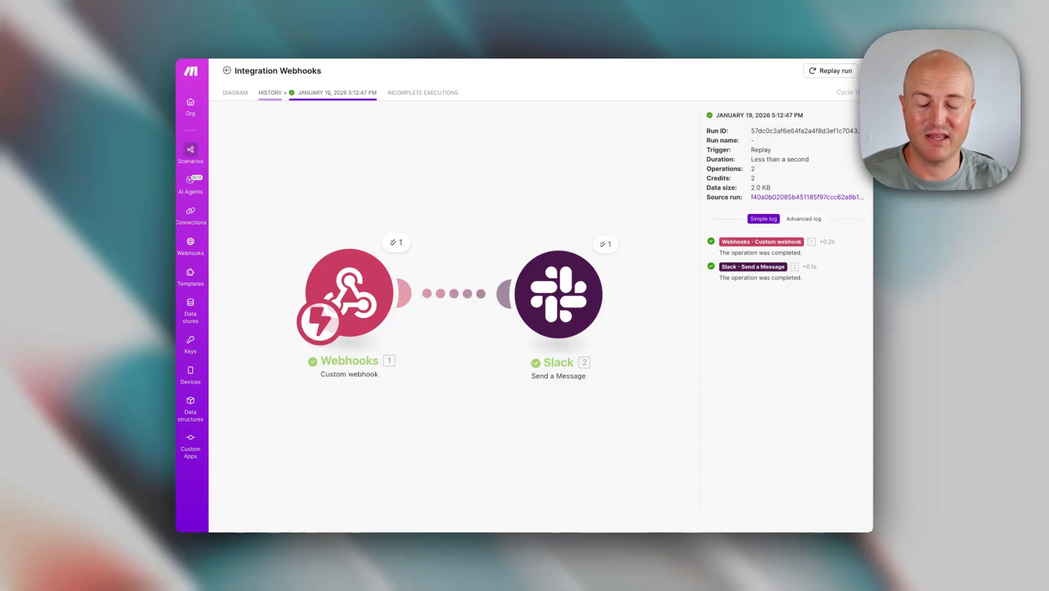
click(396, 242)
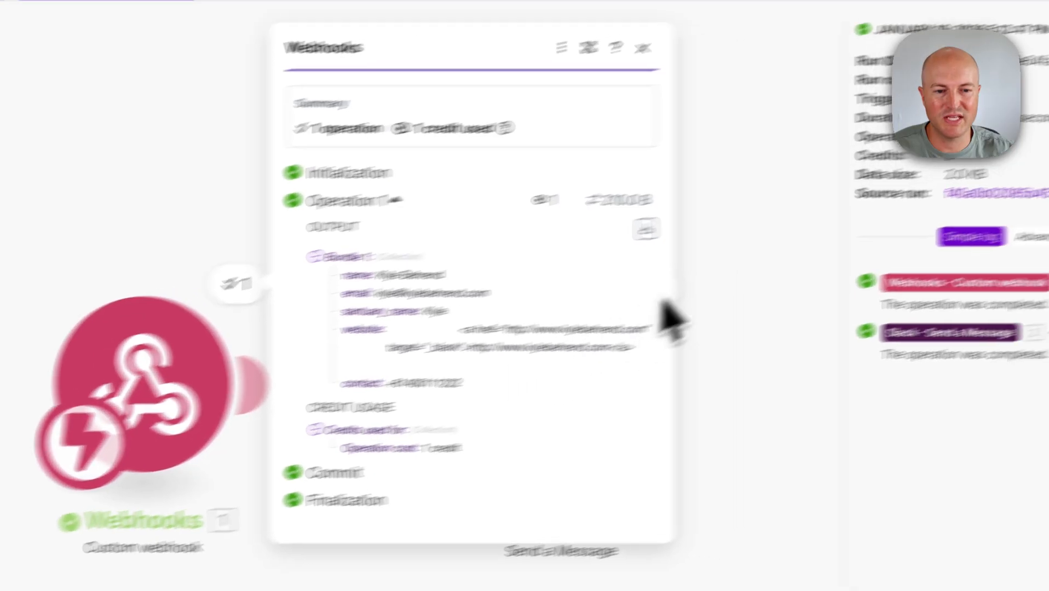
click(515, 319)
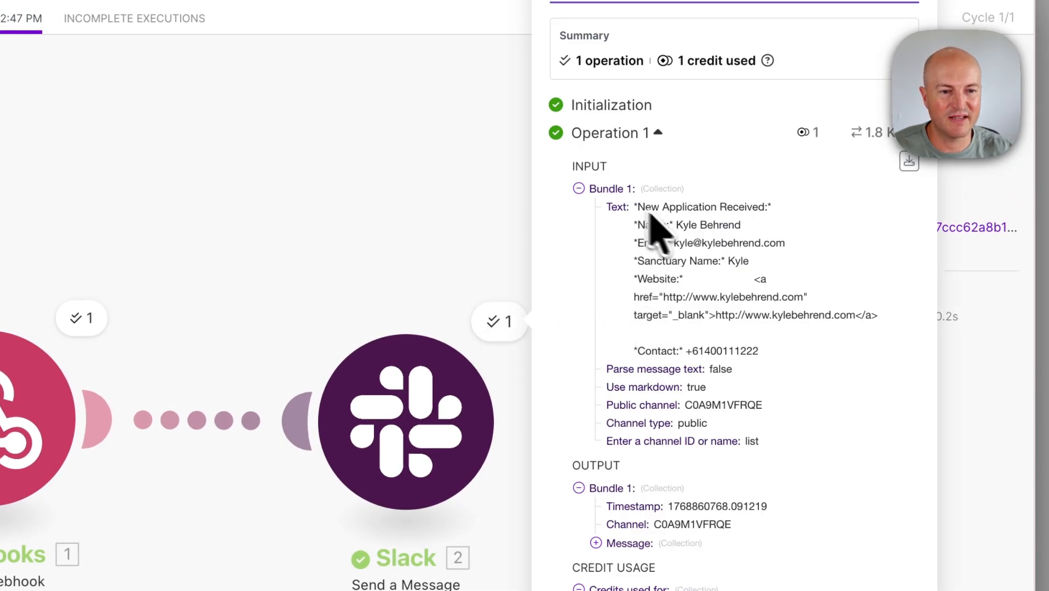
drag(754, 279, 810, 294)
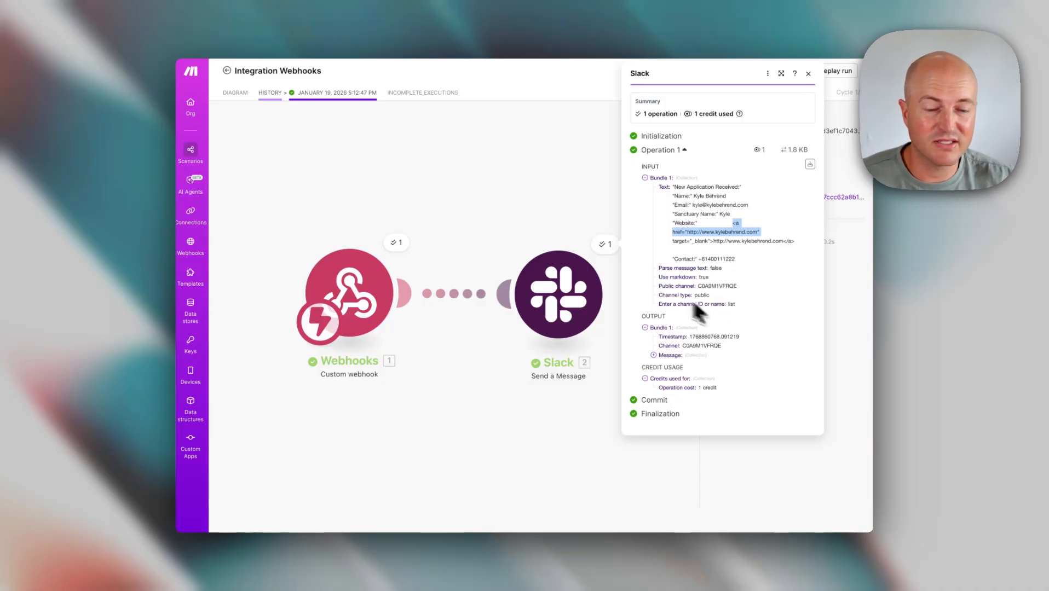
click(585, 217)
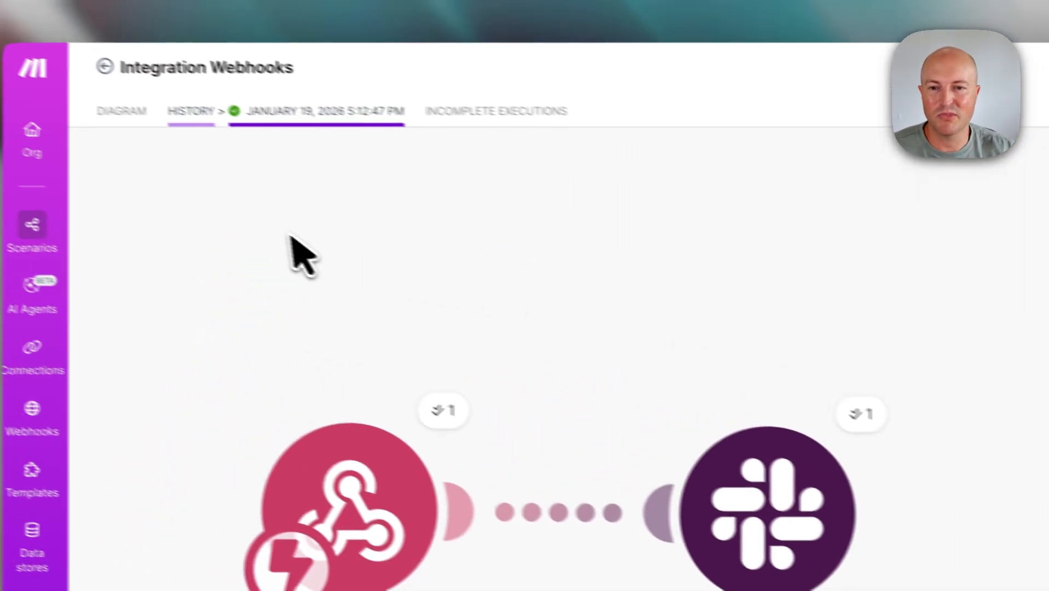
click(115, 111)
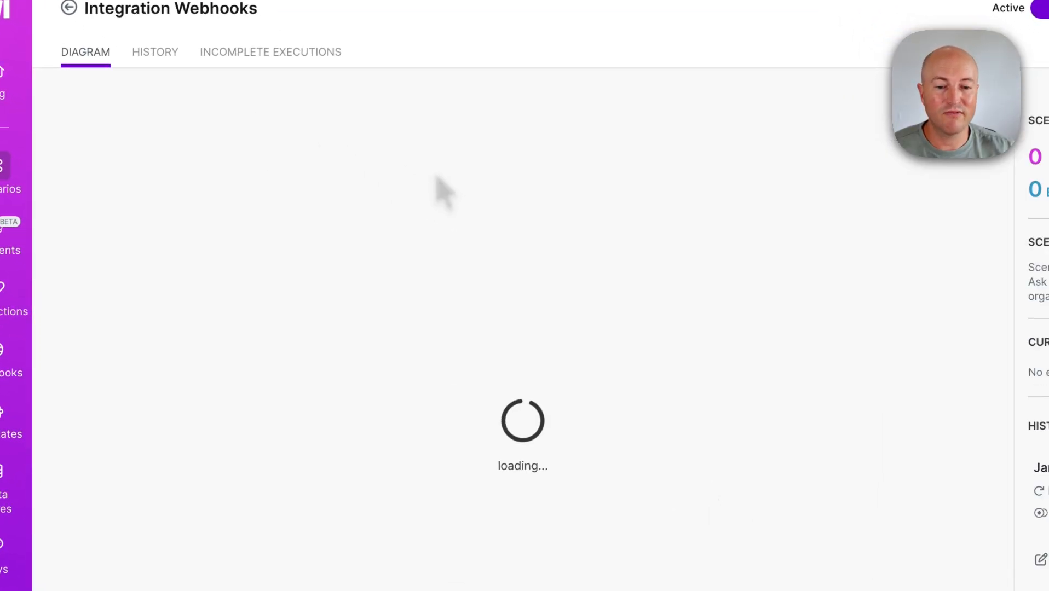
- Open the Webhooks-to-Slack scenario in the Make.com editor and save it
click(423, 424)
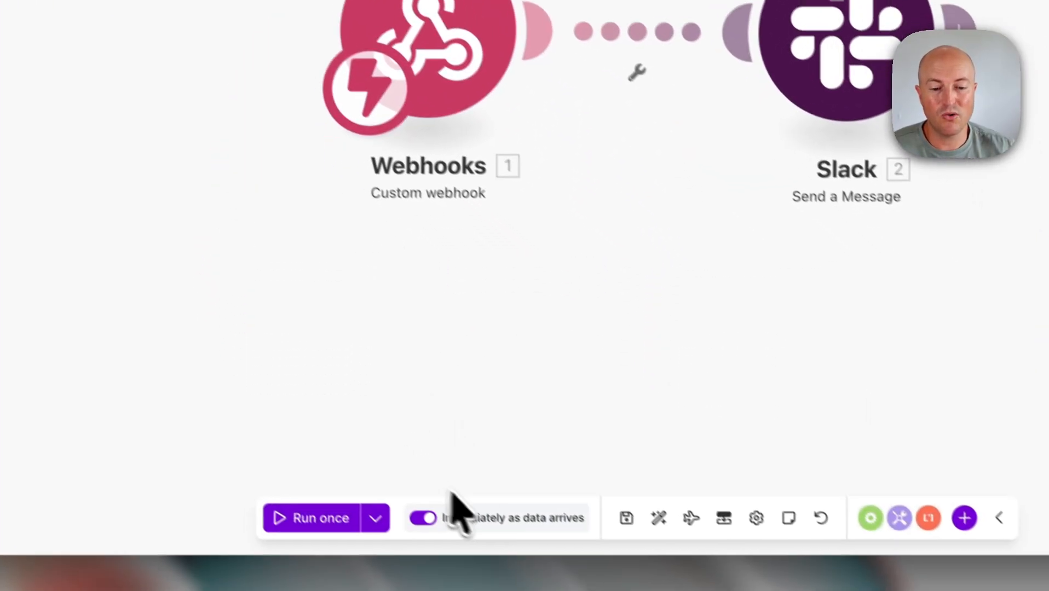
click(626, 518)
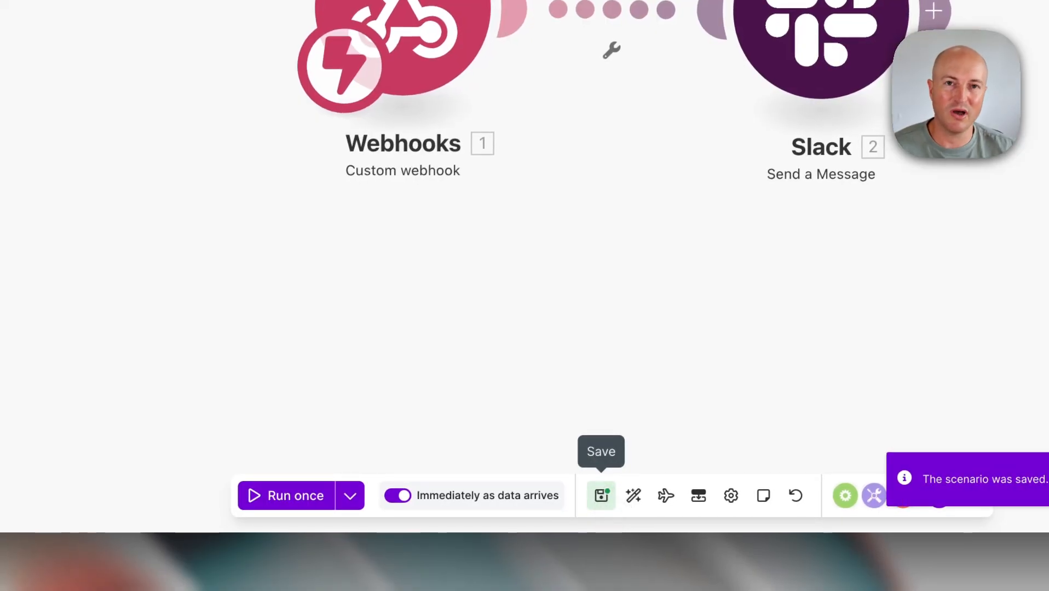